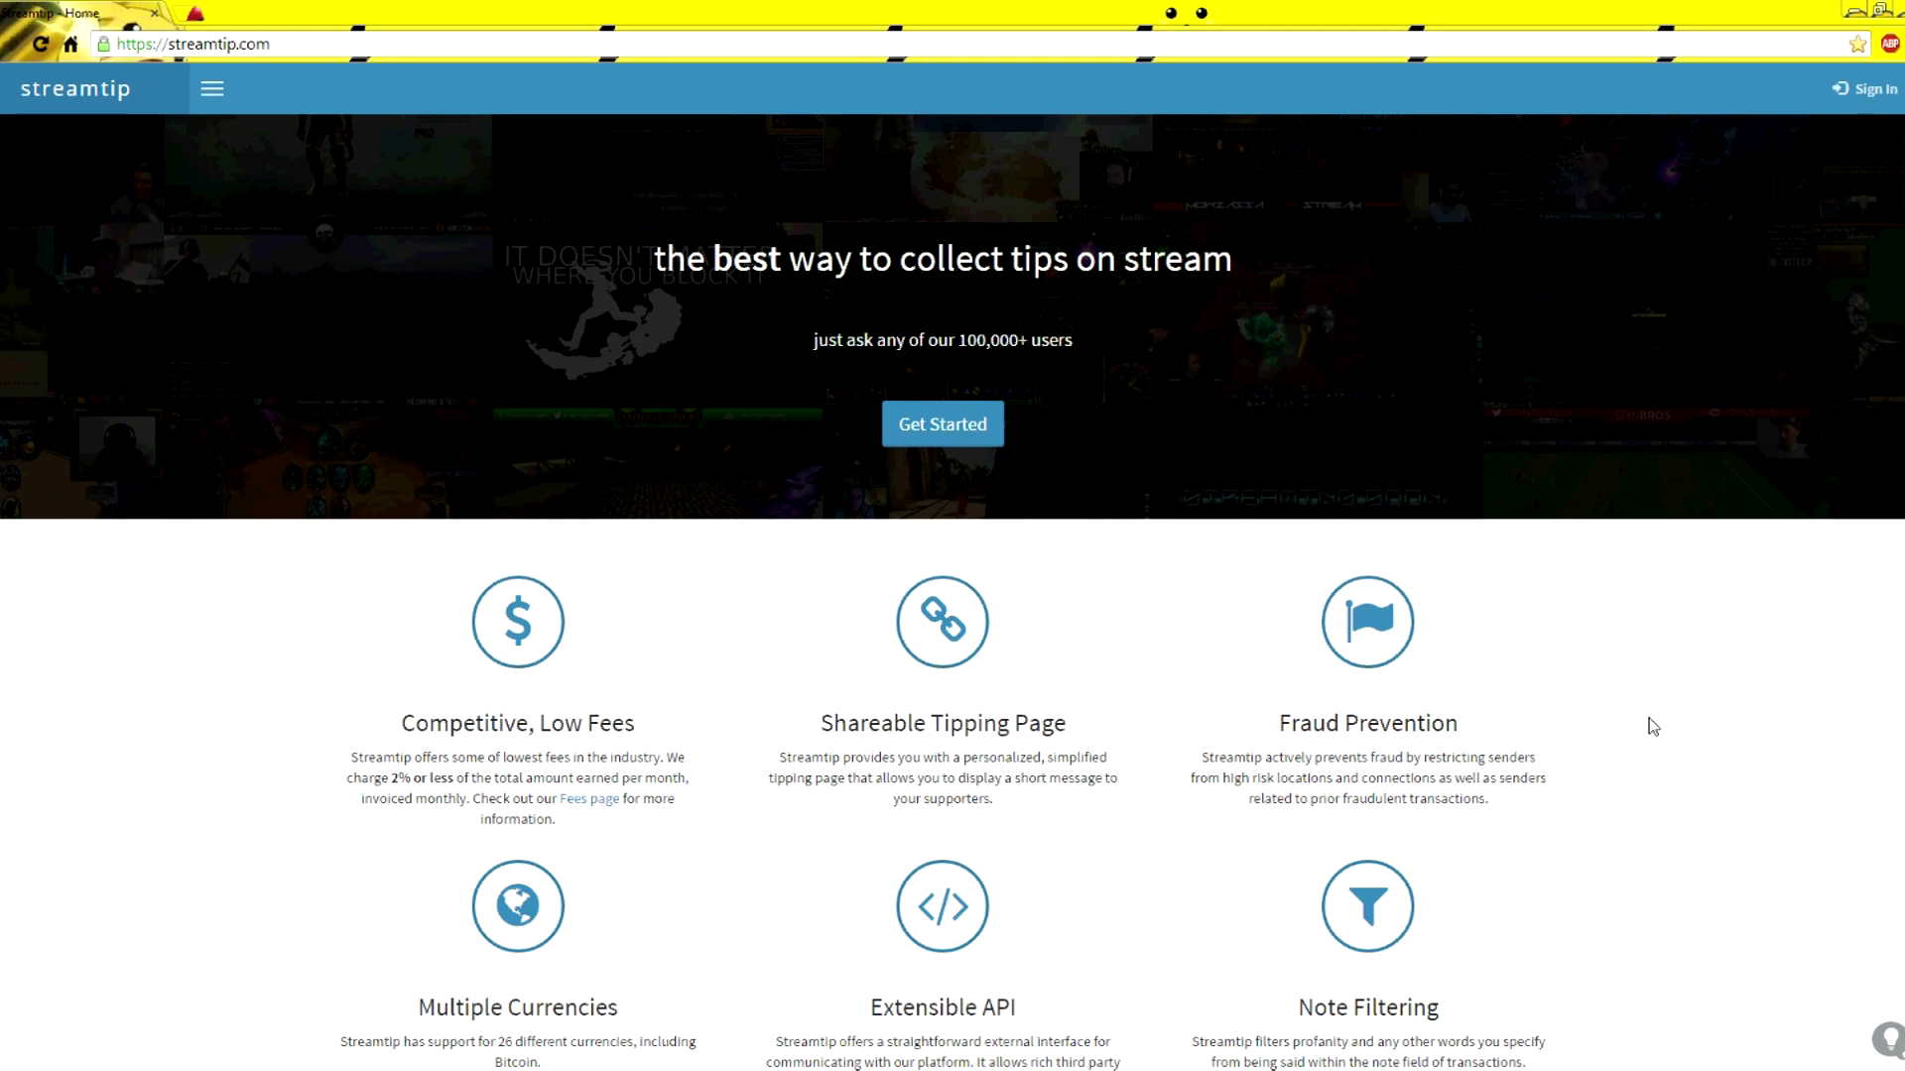
Choose Get Started on Streamtip to reach its sign-in page
left_click(913, 437)
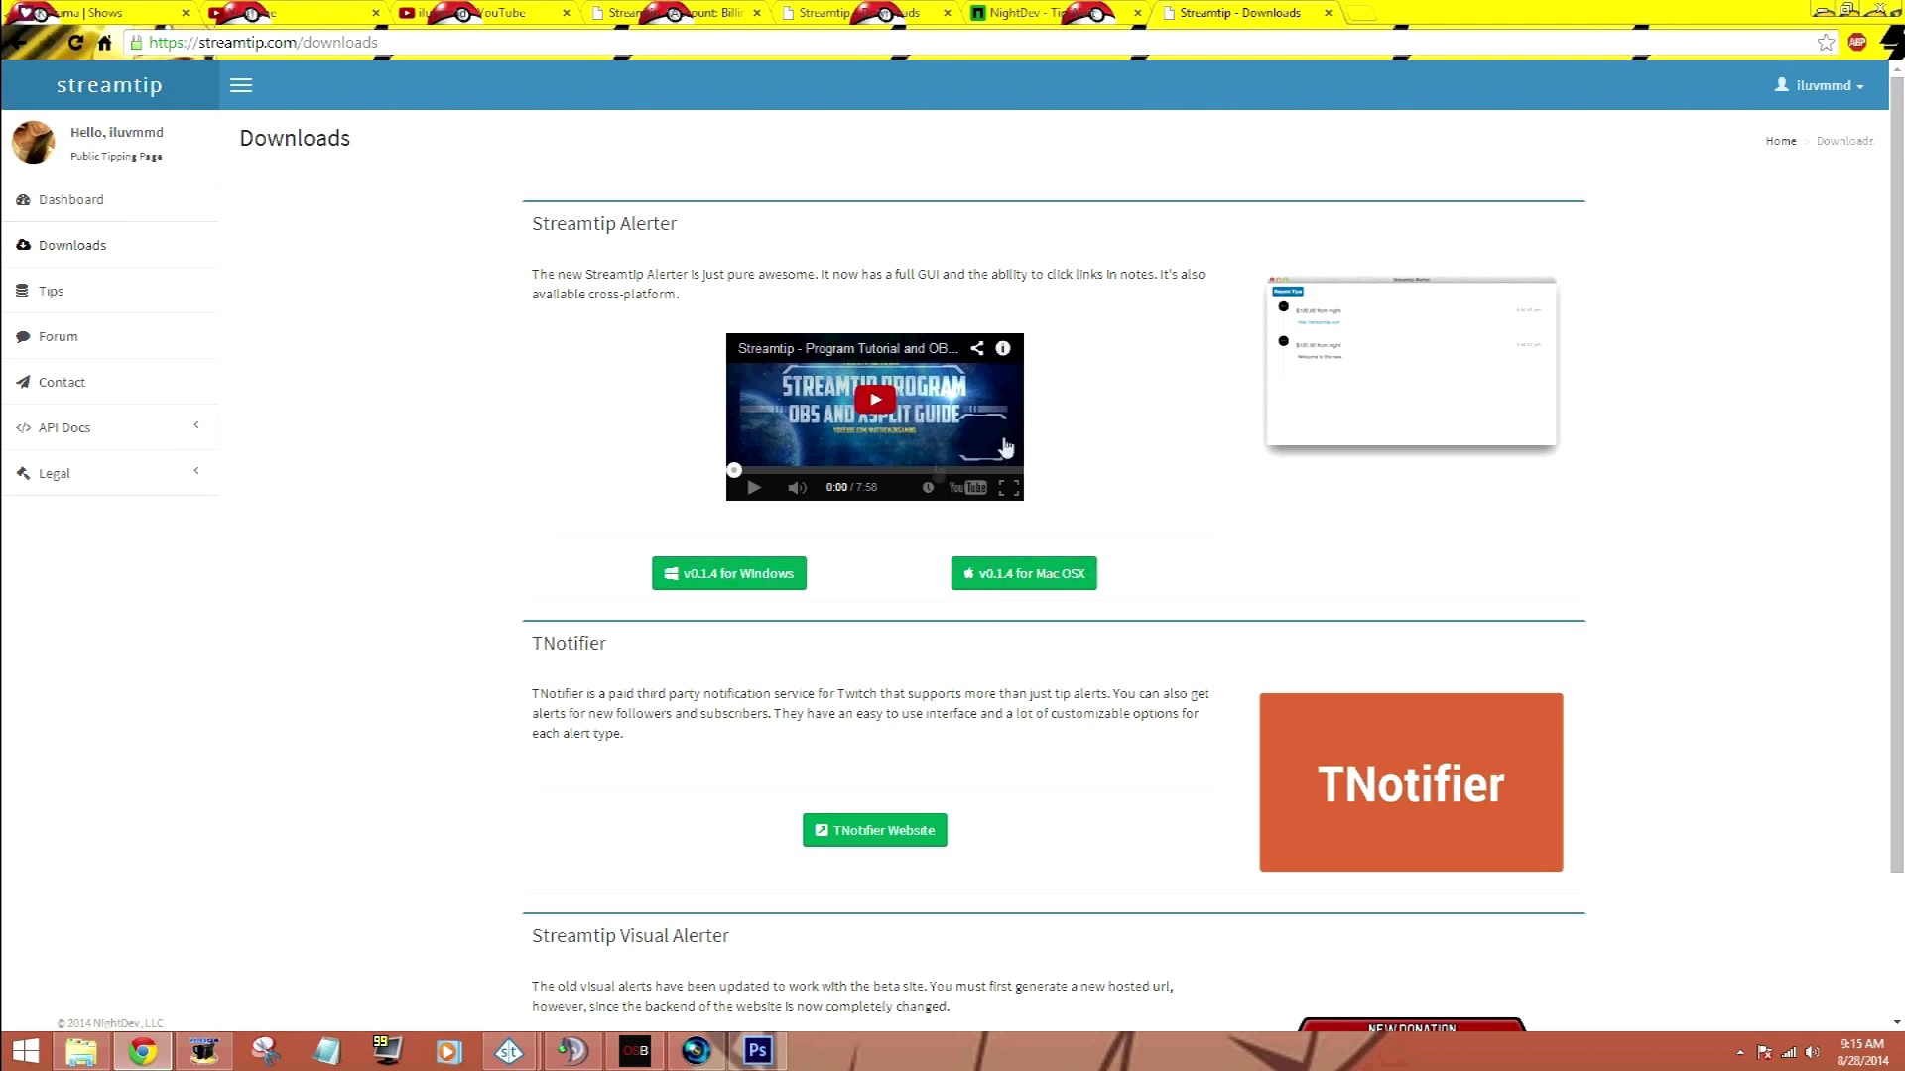
Download Streamtip Alerter v0.1.4 for Windows and run the 17.7 MB installer
left_click(756, 579)
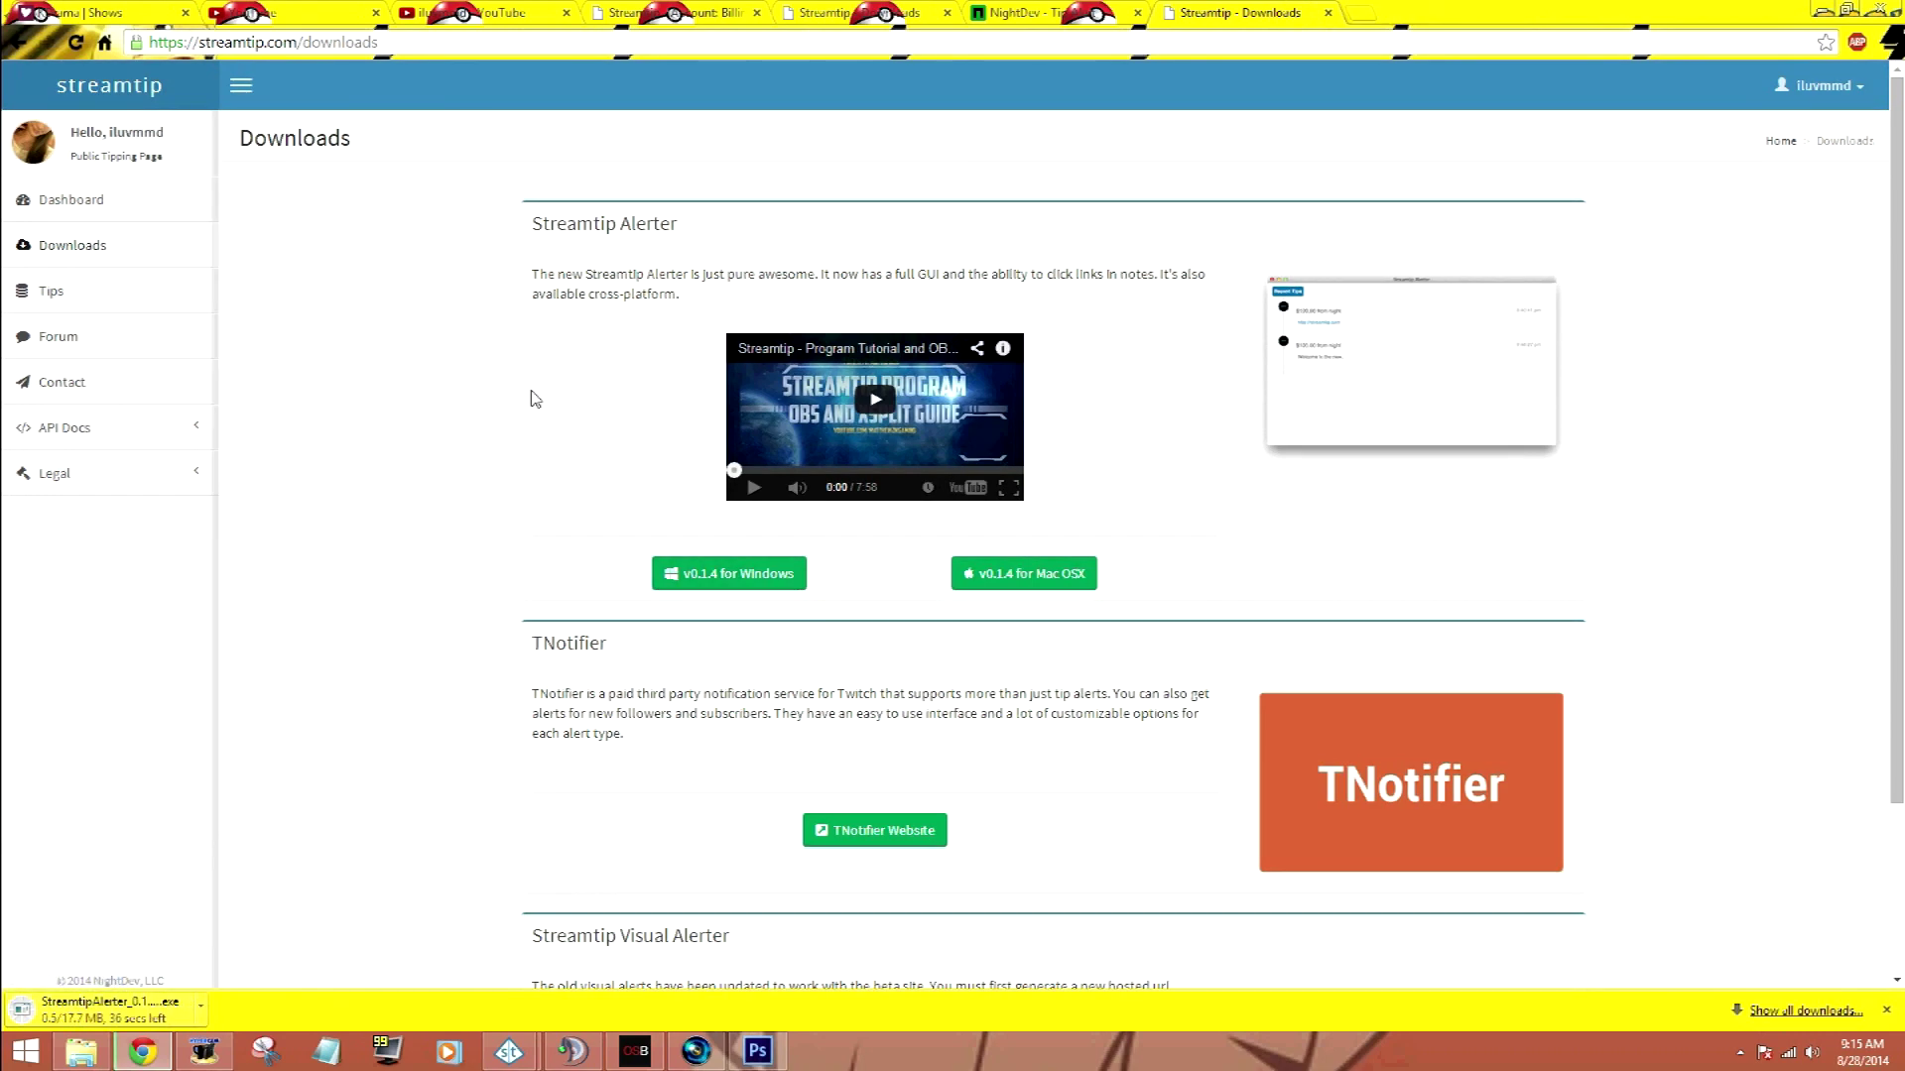
scroll(531, 396, "down", 2)
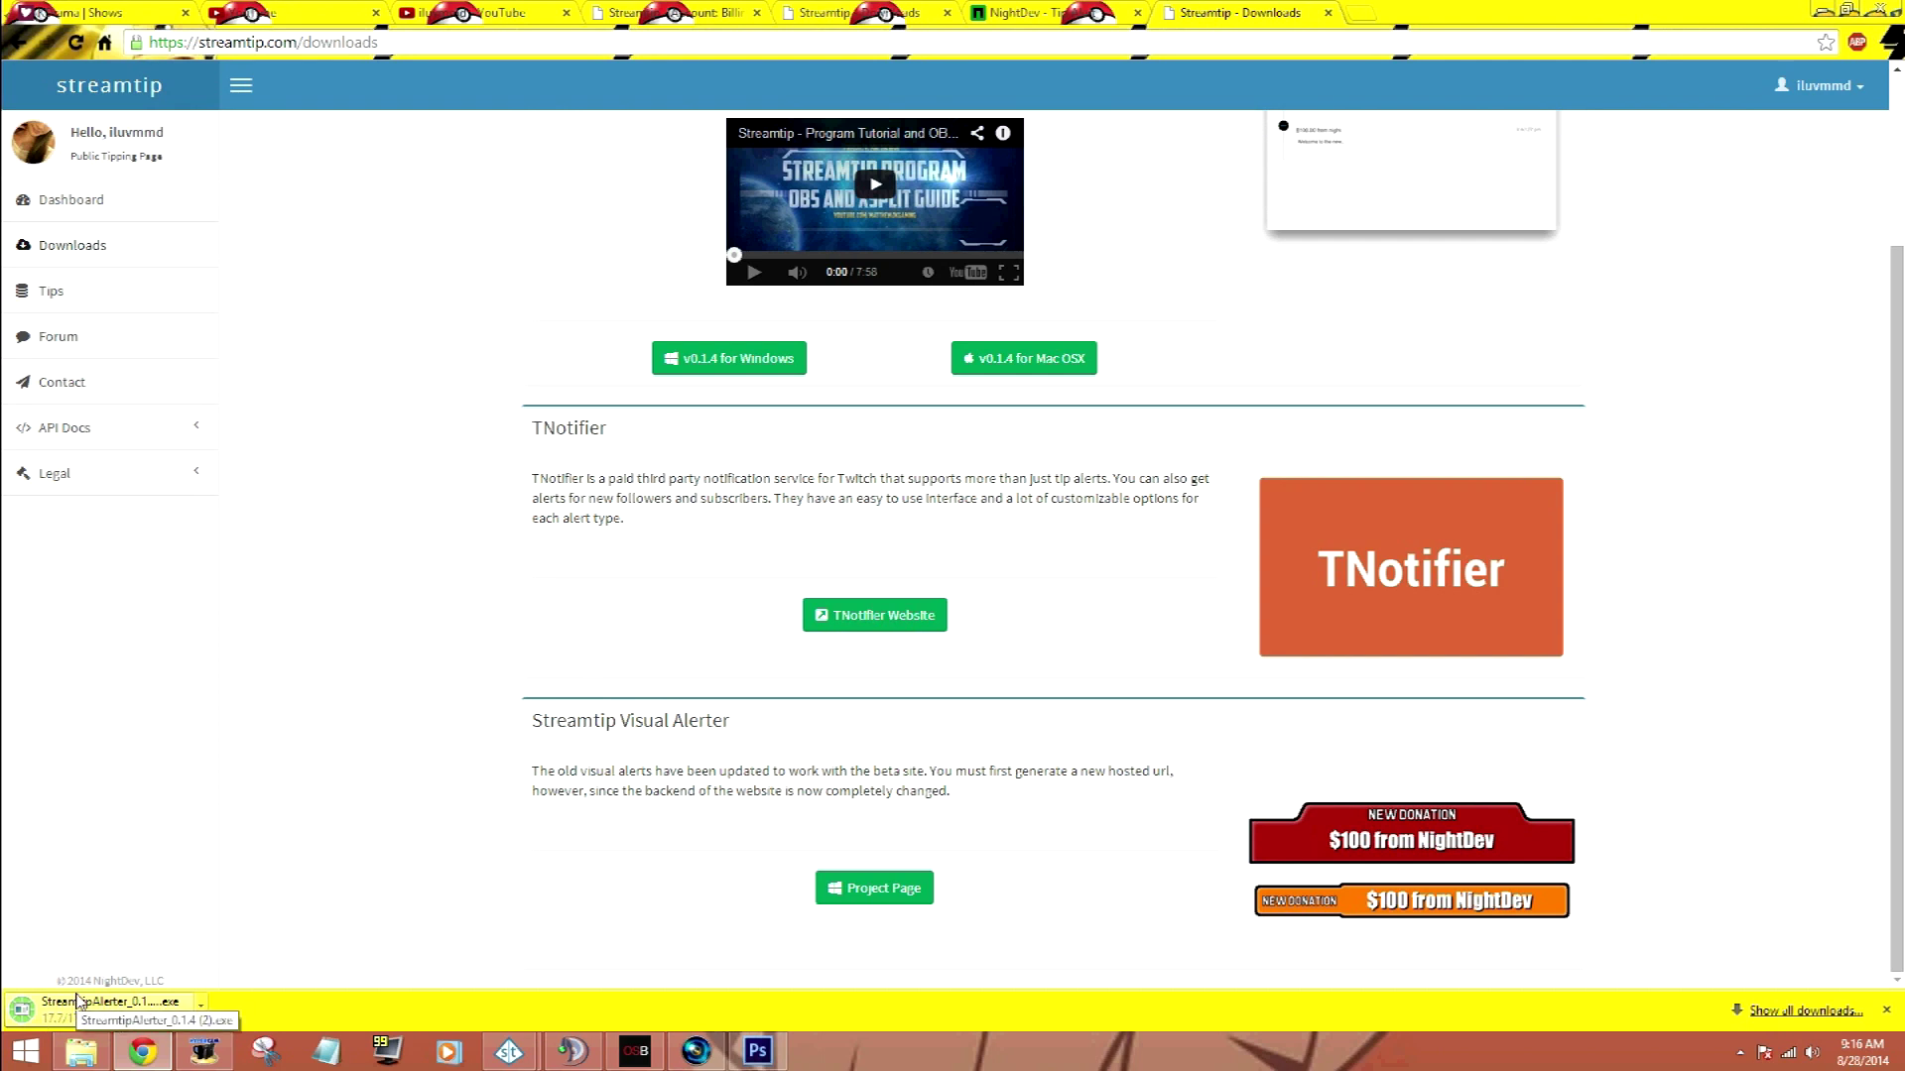
left_click(77, 1002)
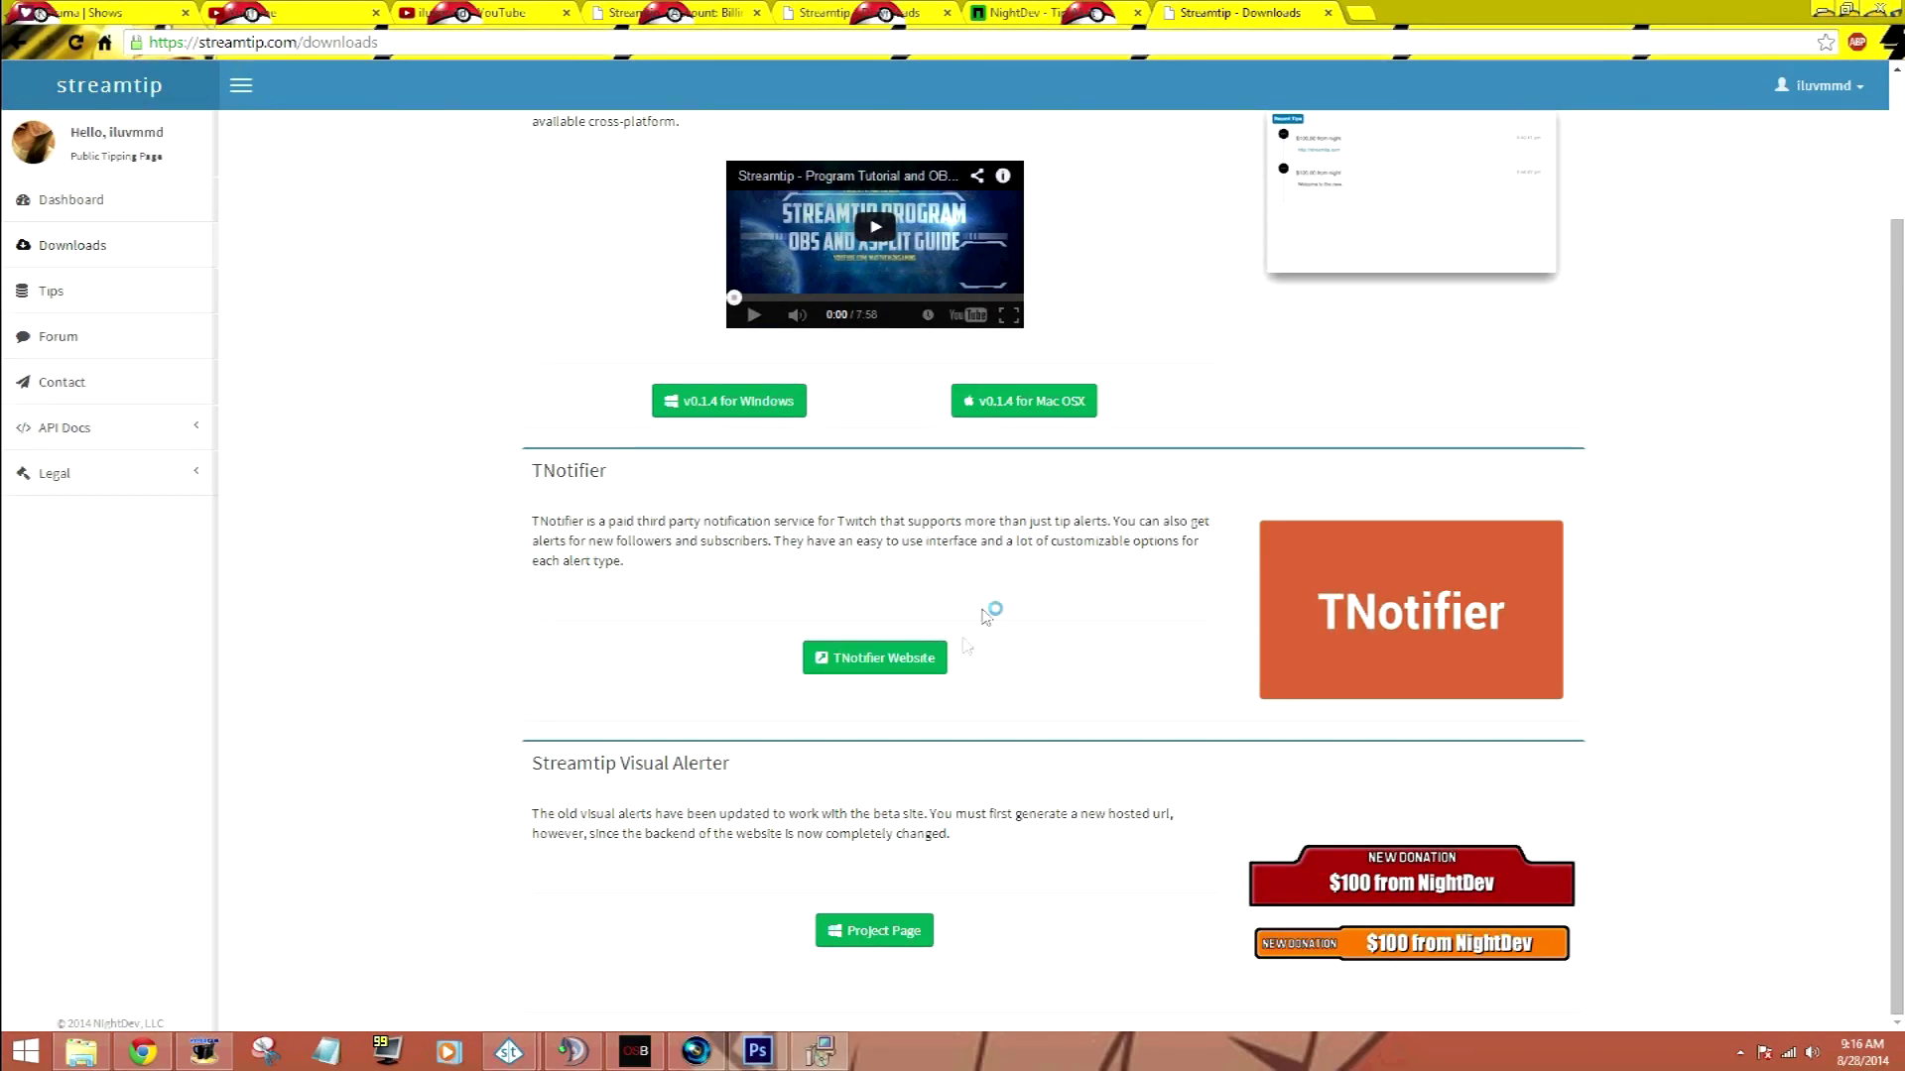
left_click(1092, 683)
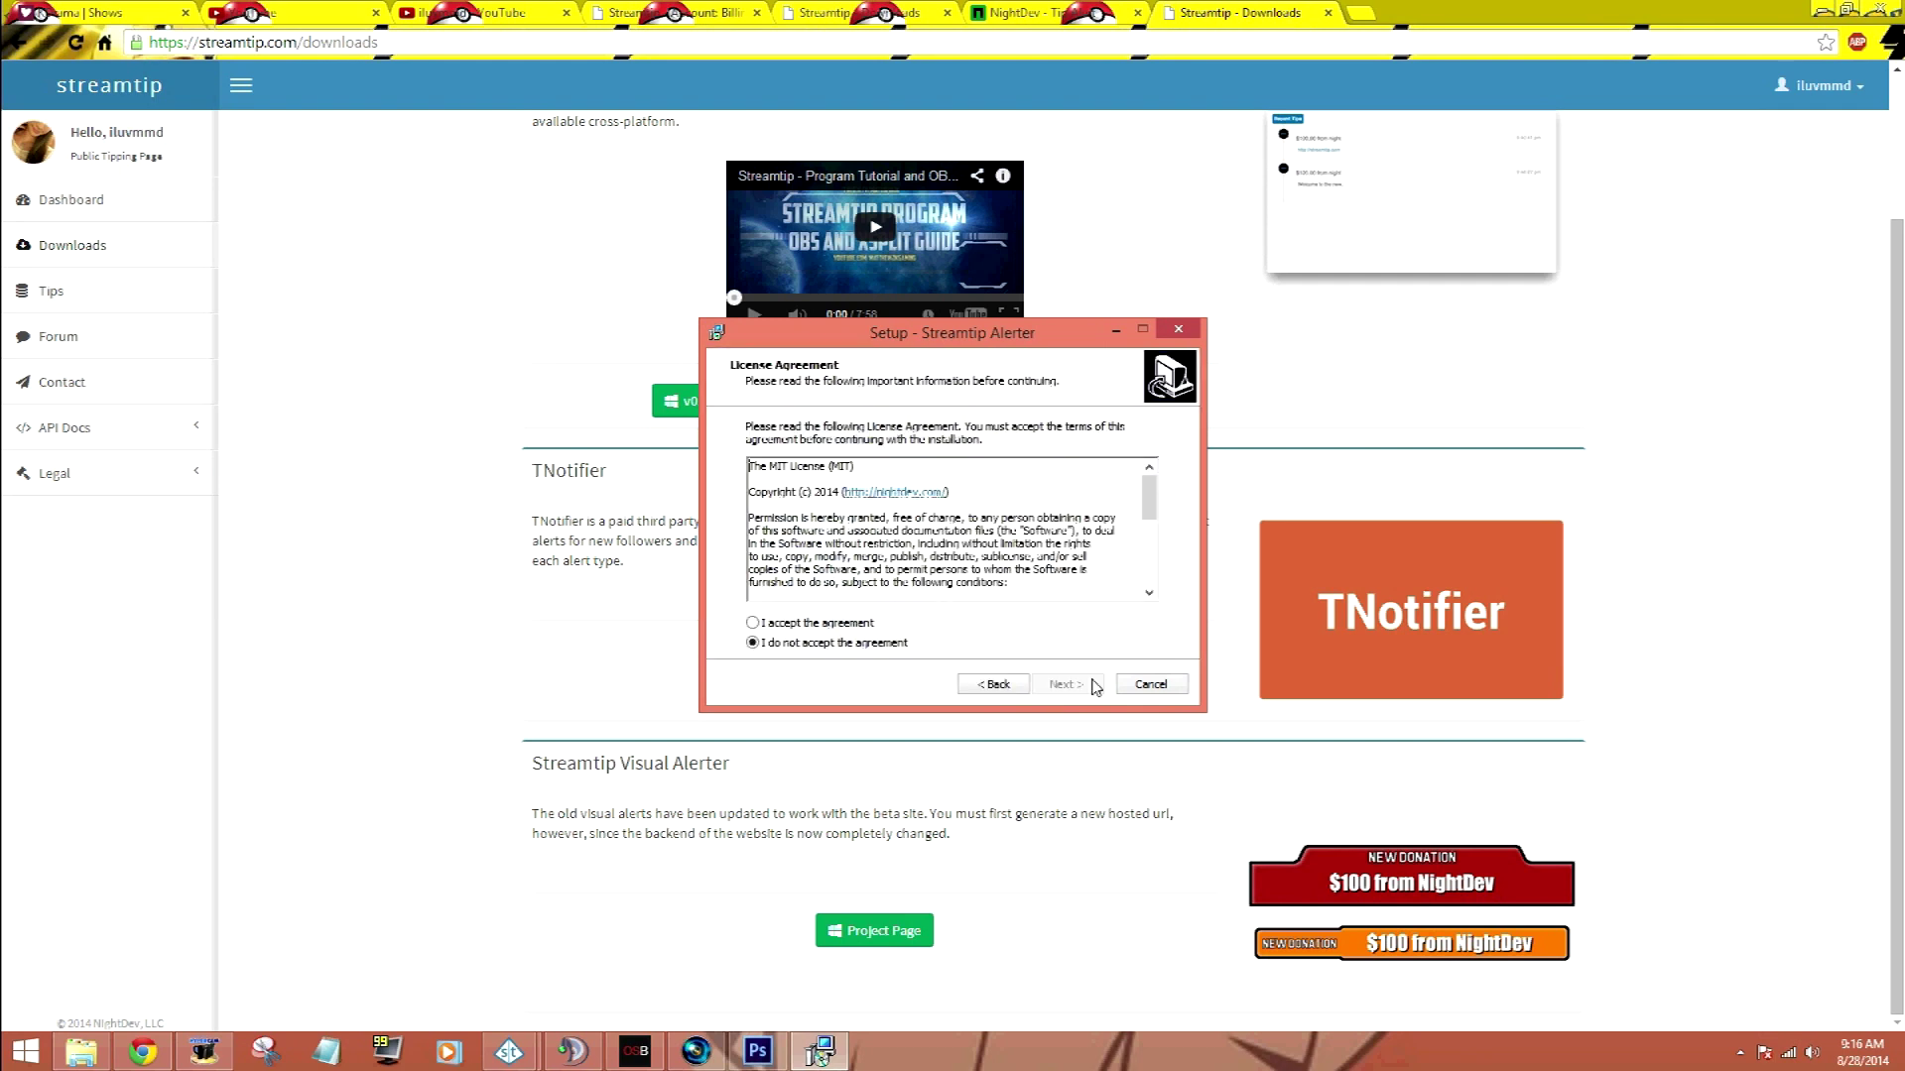
left_click(850, 626)
left_click(1064, 685)
left_click(1121, 497)
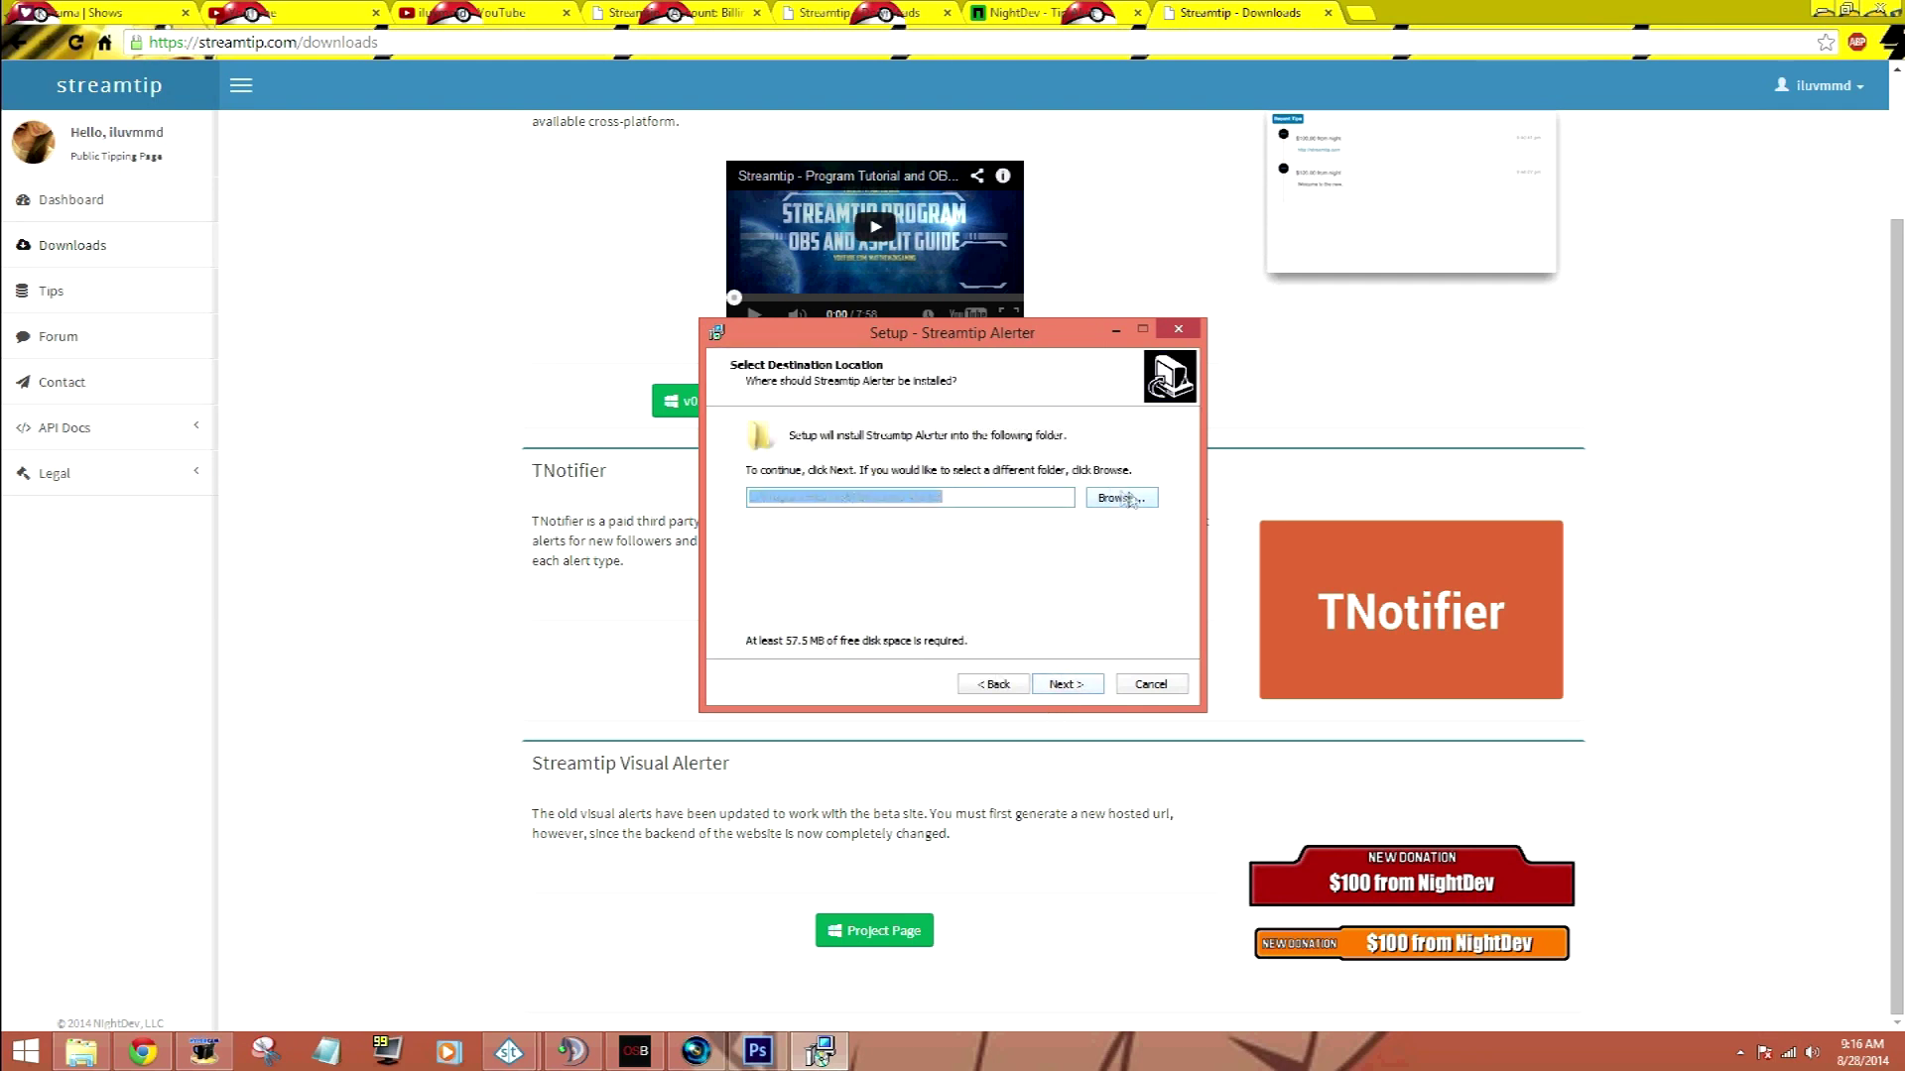
left_click(1077, 677)
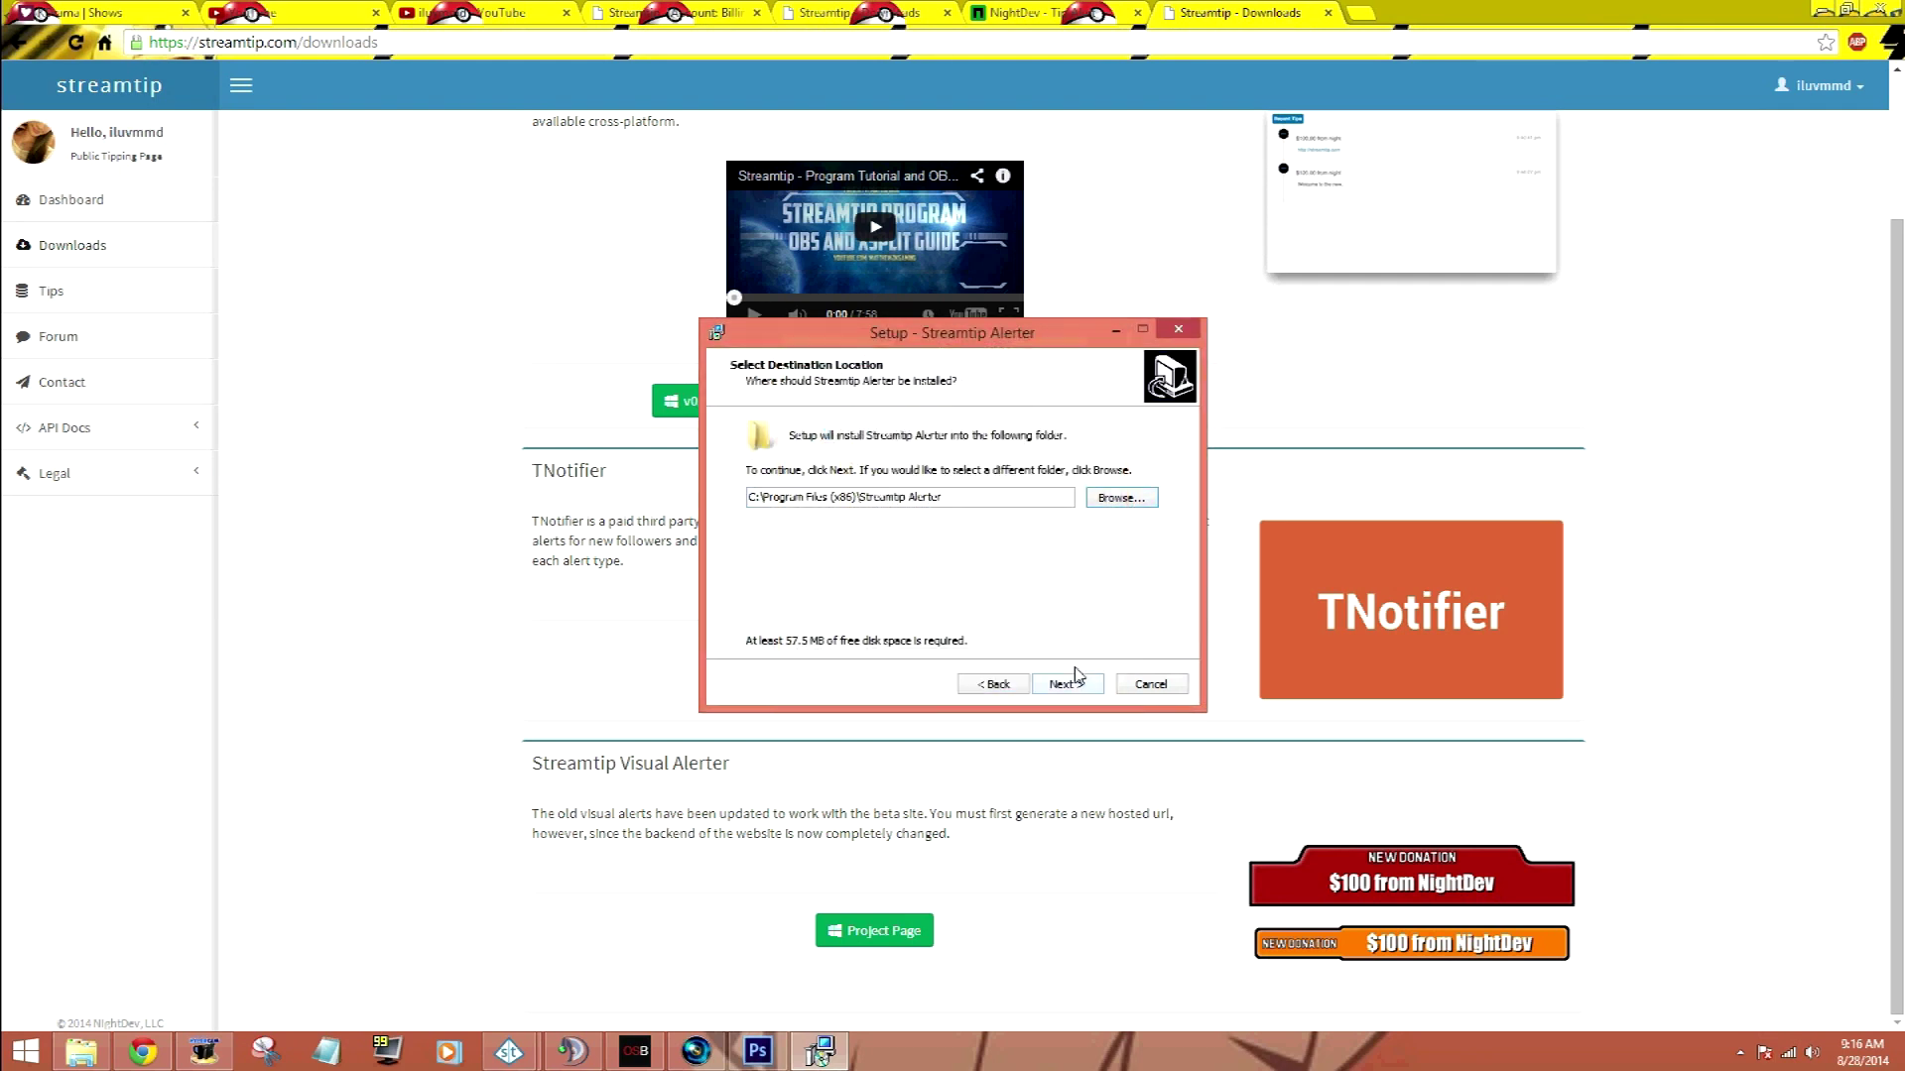
left_click(1072, 685)
left_click(1092, 690)
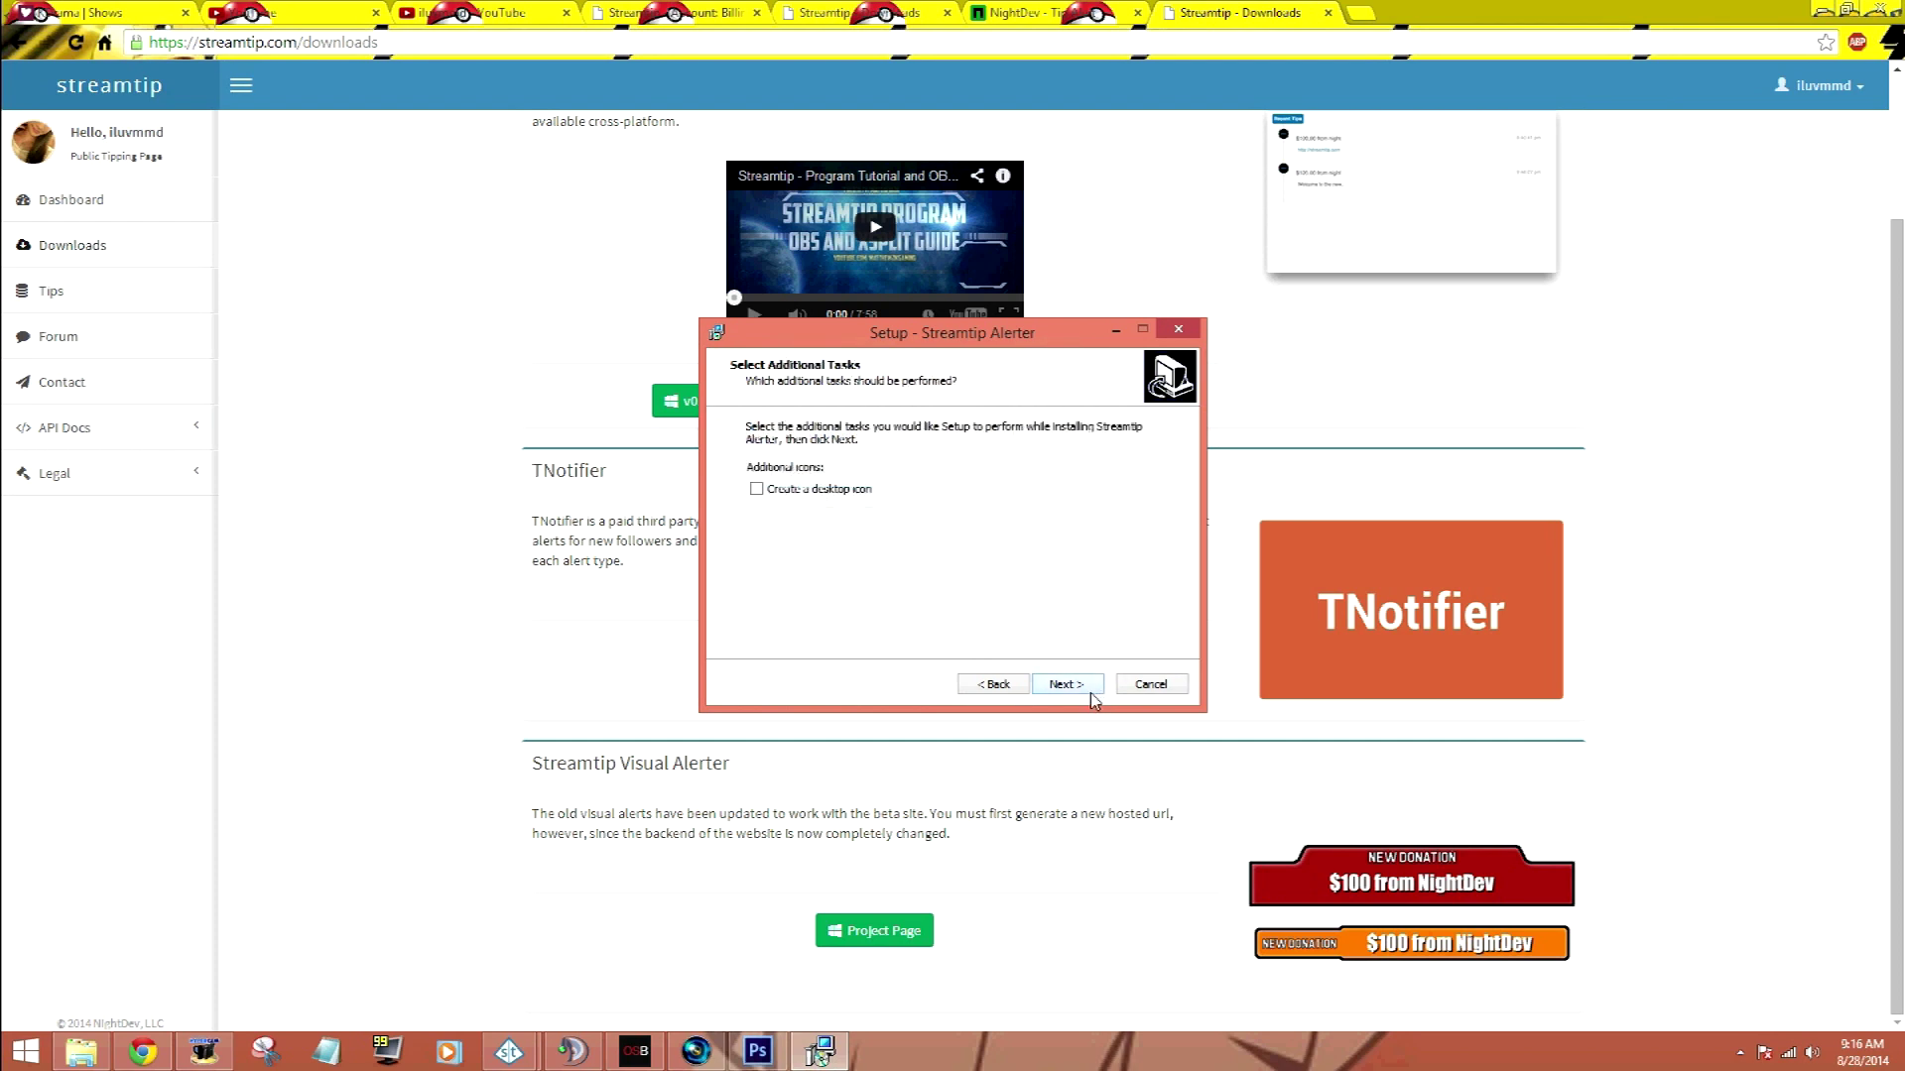
left_click(833, 492)
left_click(755, 491)
left_click(1059, 690)
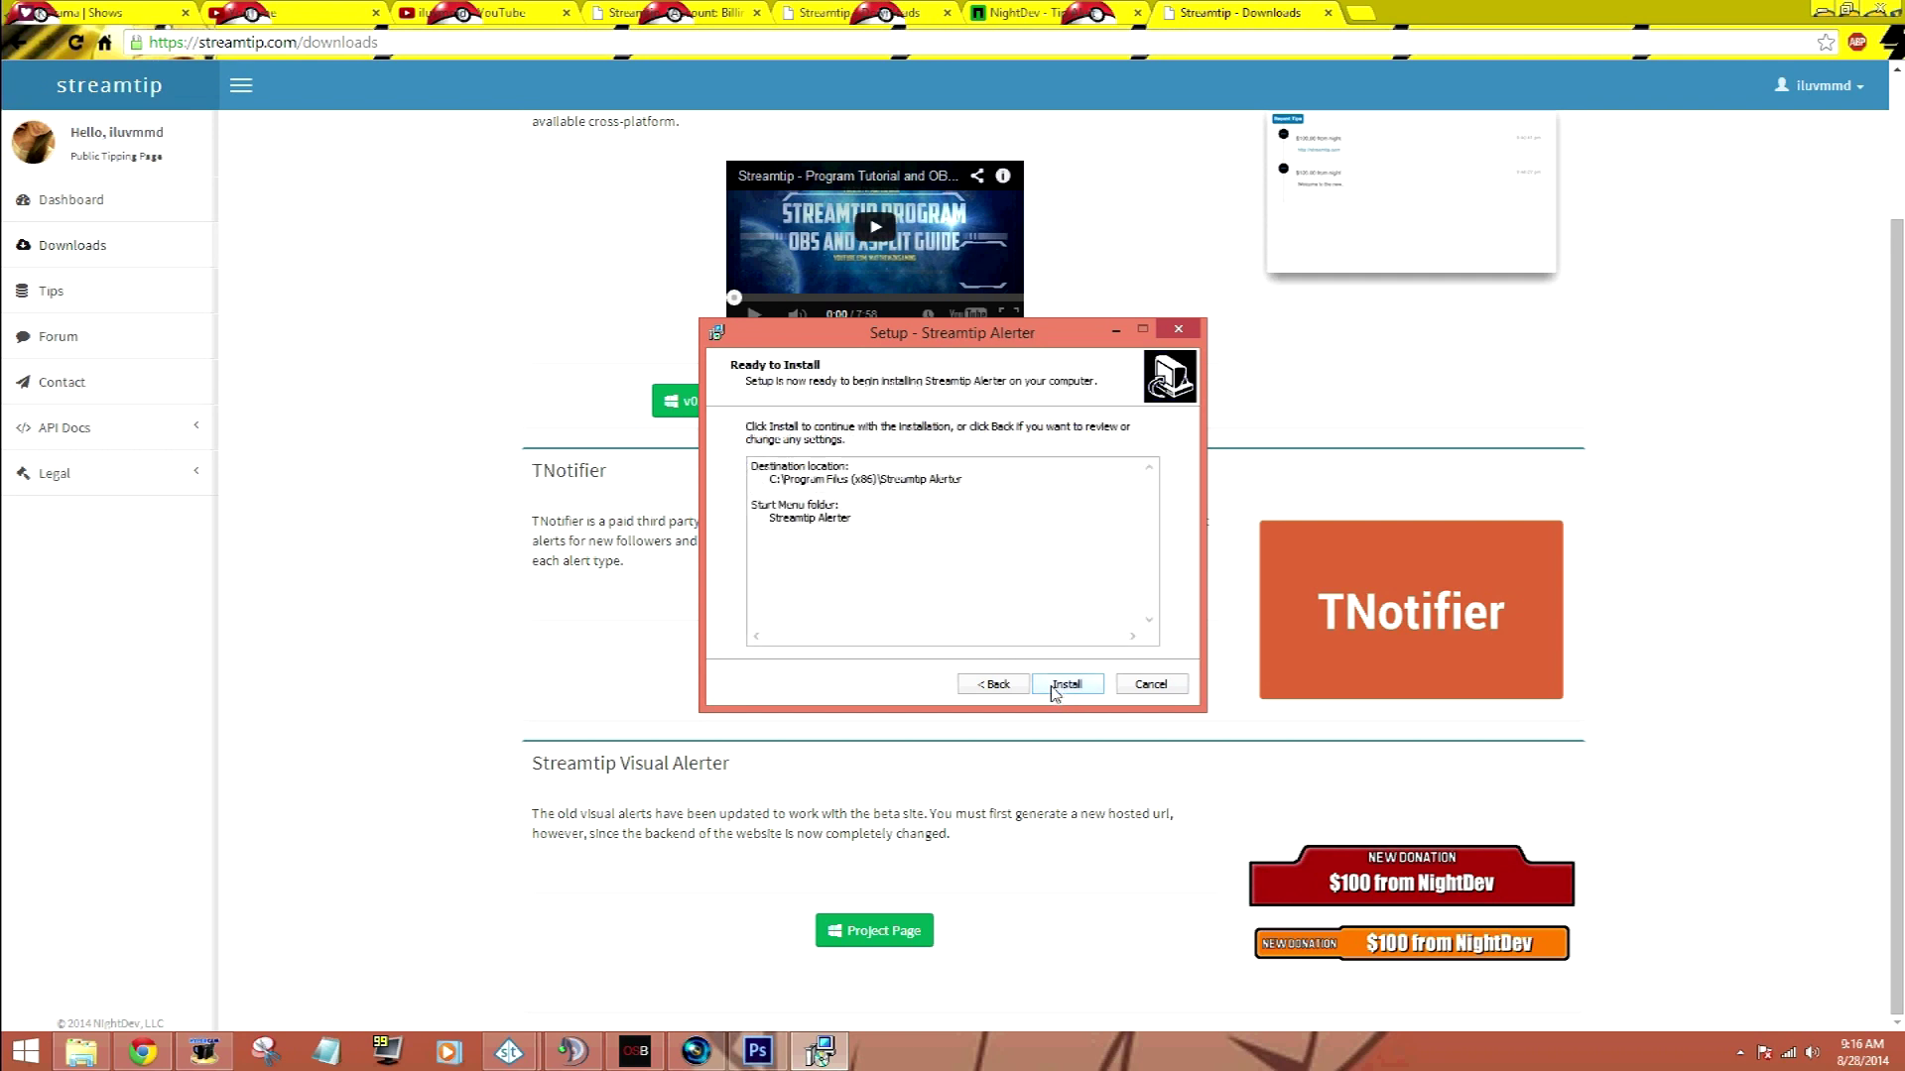
left_click(1152, 685)
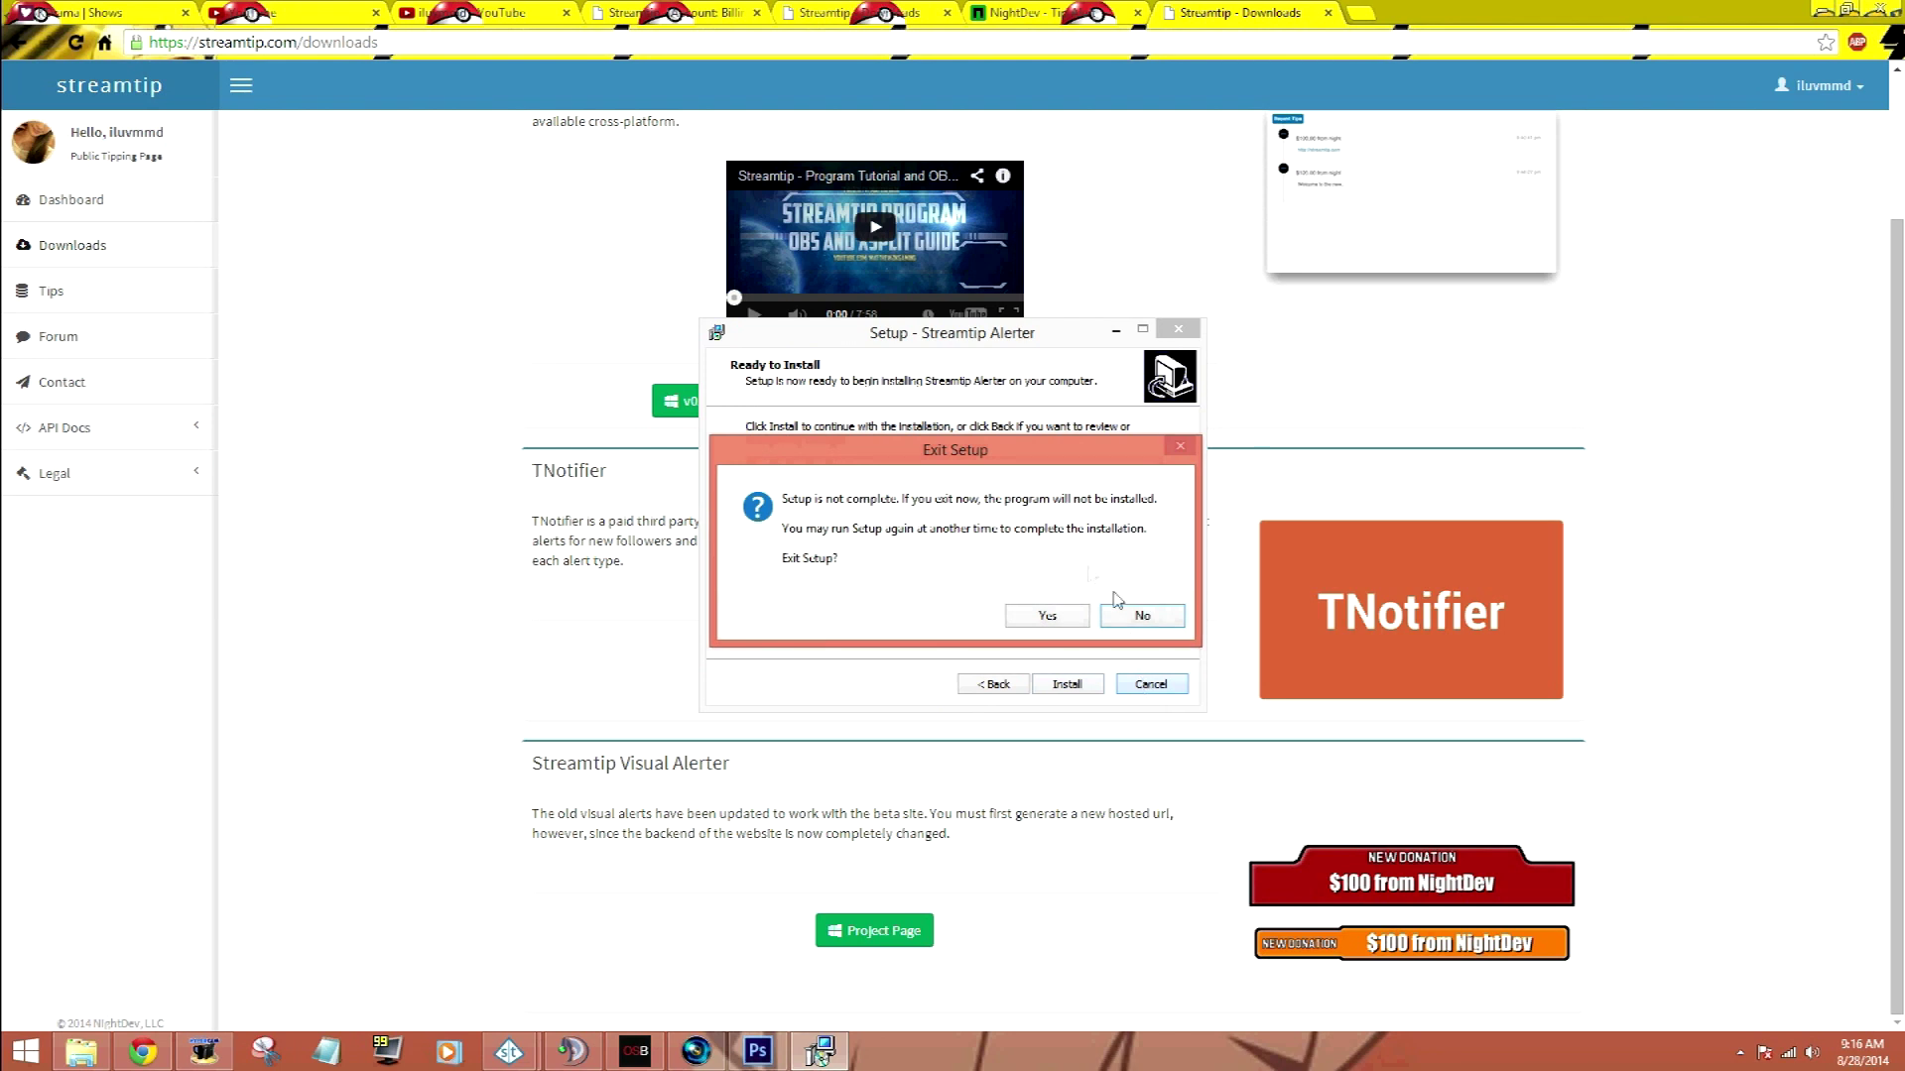
left_click(1050, 613)
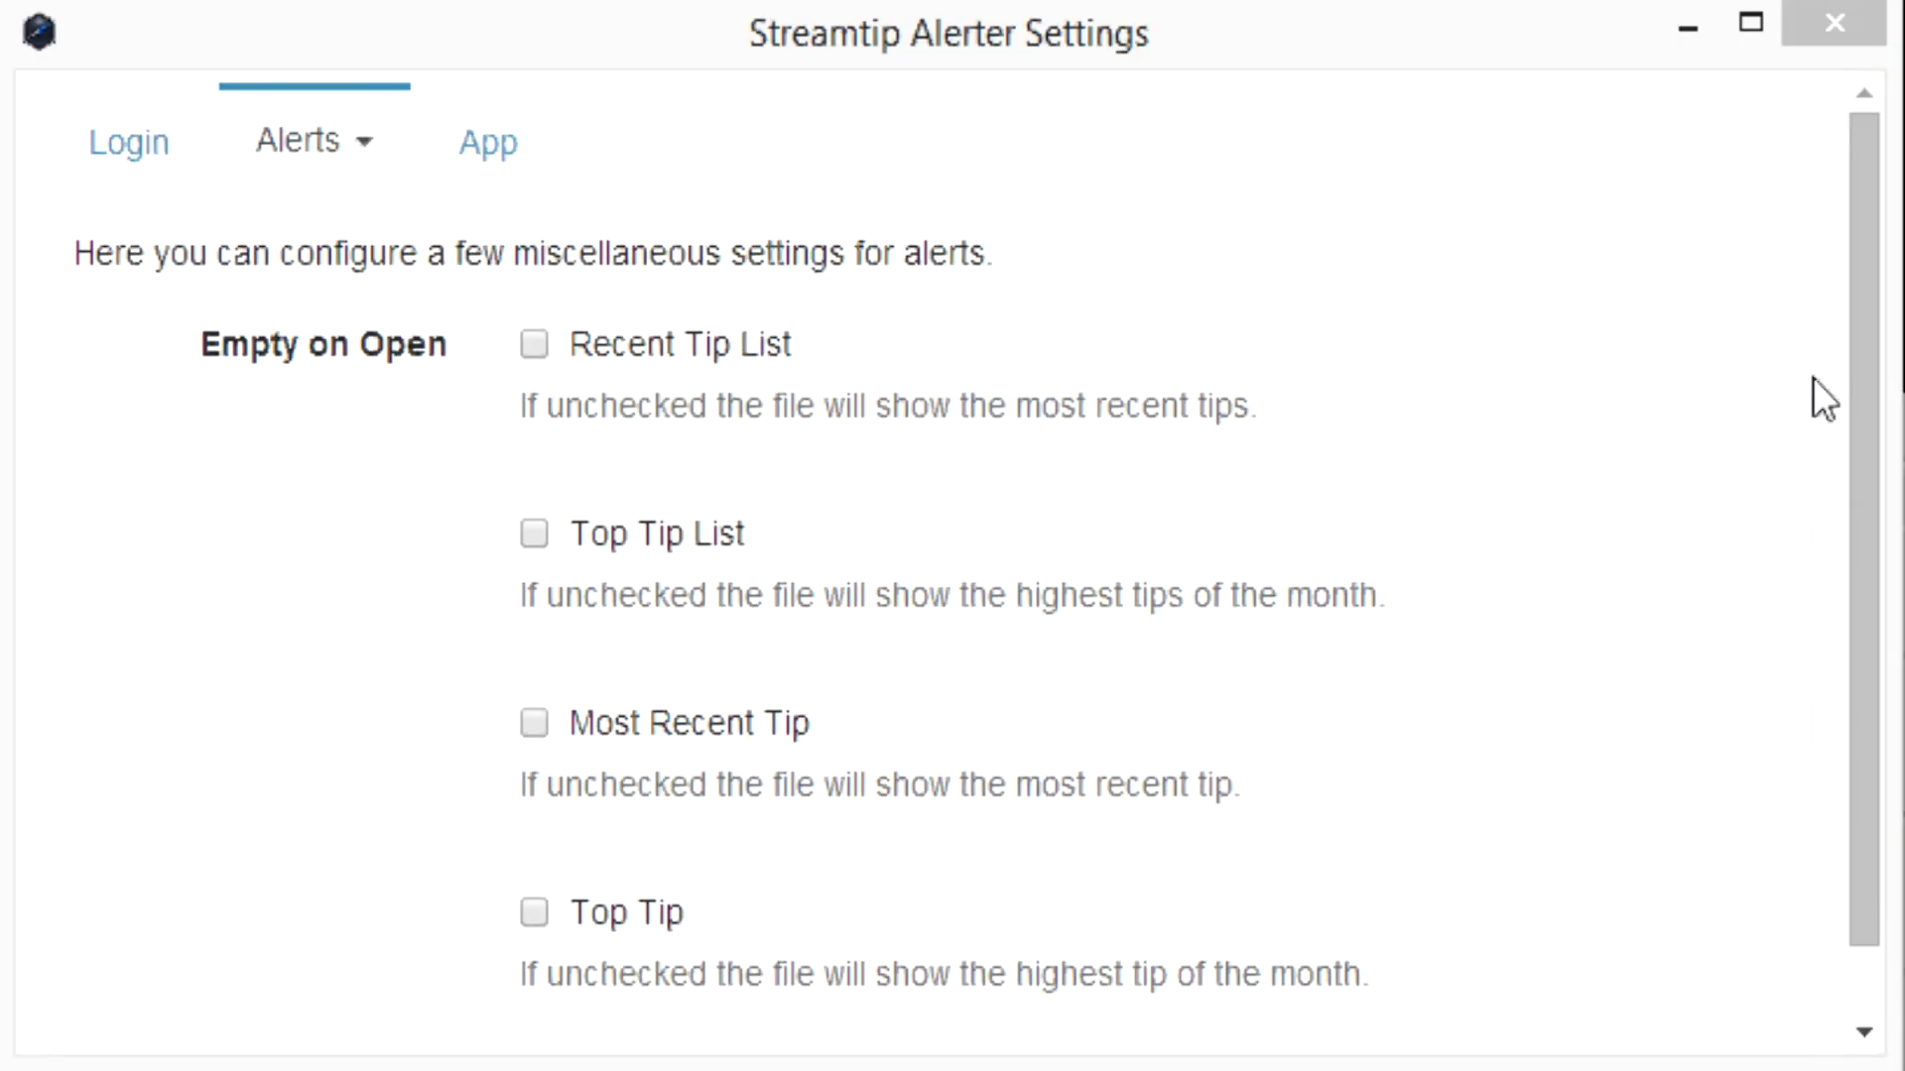
Scroll through the Empty on Open checkboxes for the tip lists in the alert settings
mouse_move(1861, 274)
left_mouse_down()
mouse_move(1871, 335)
mouse_move(1873, 244)
left_mouse_up()
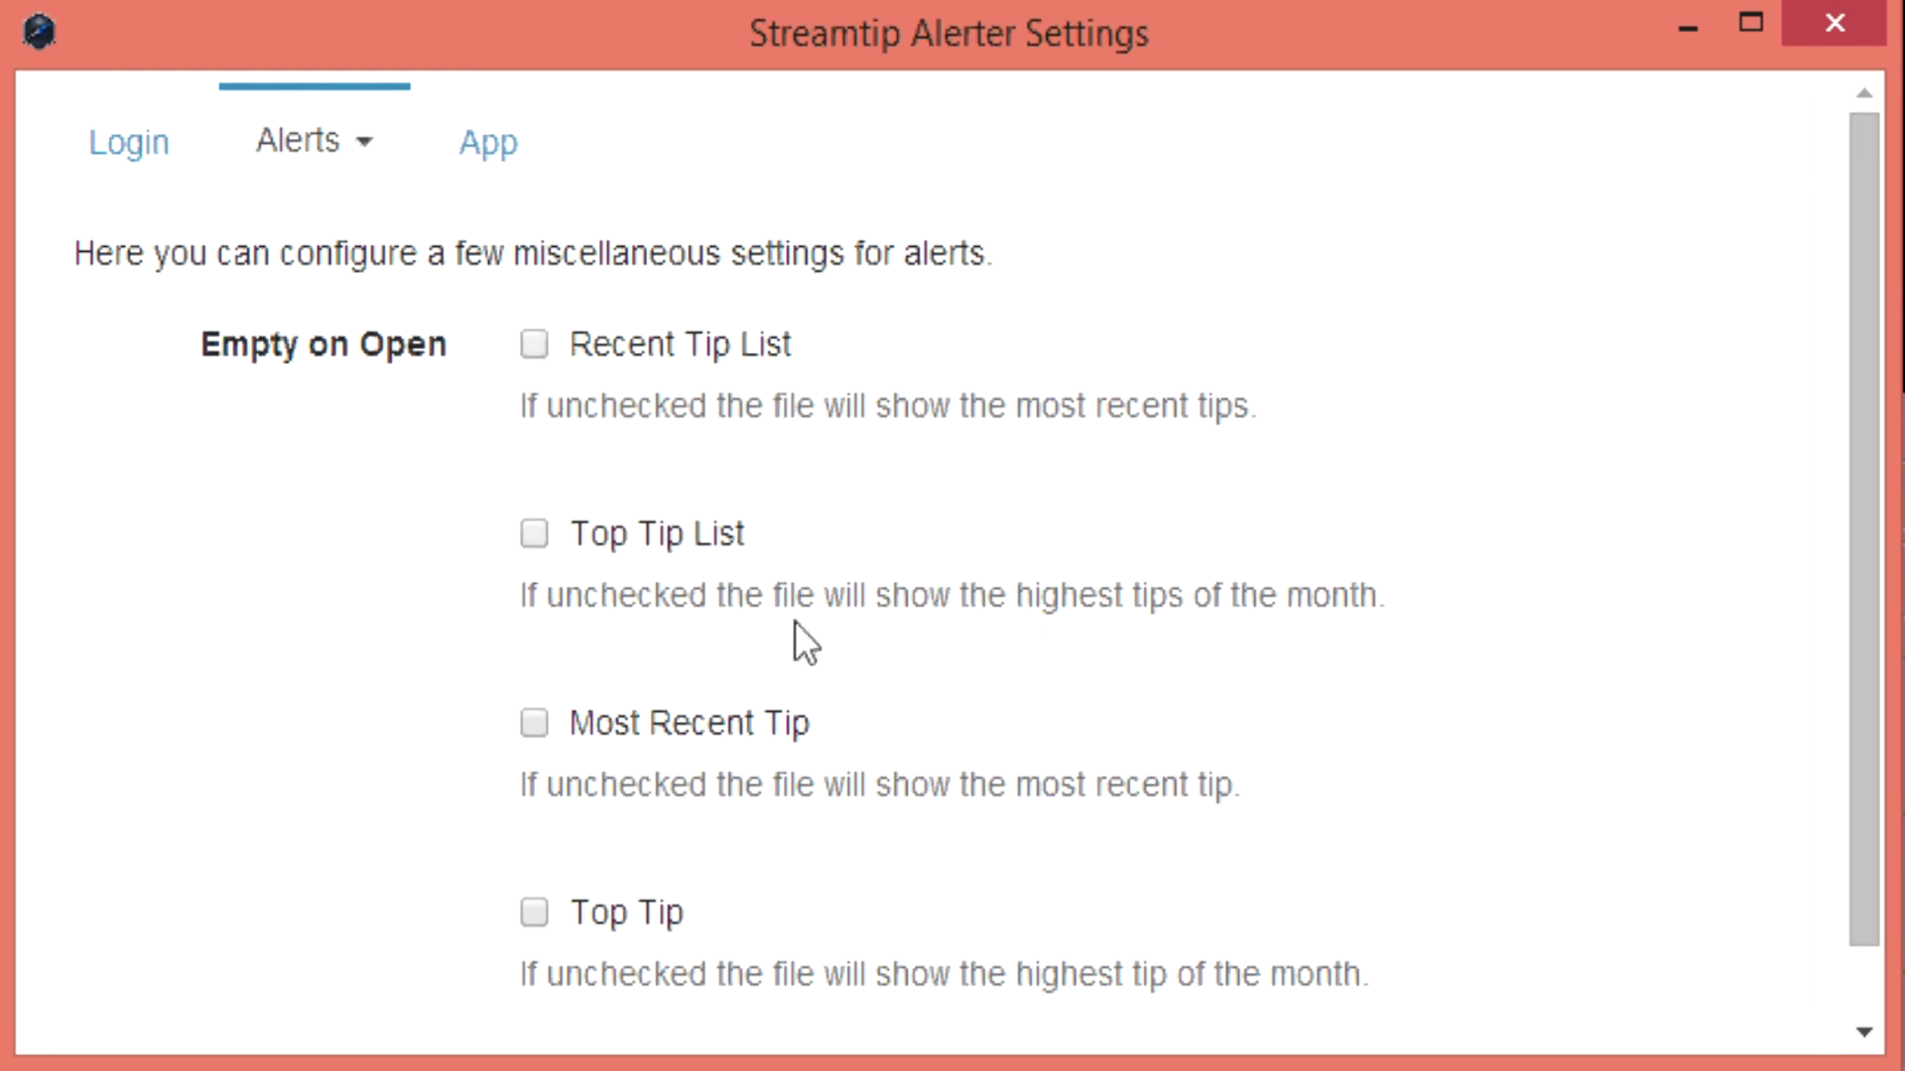
left_click_drag(1857, 683, 1866, 744)
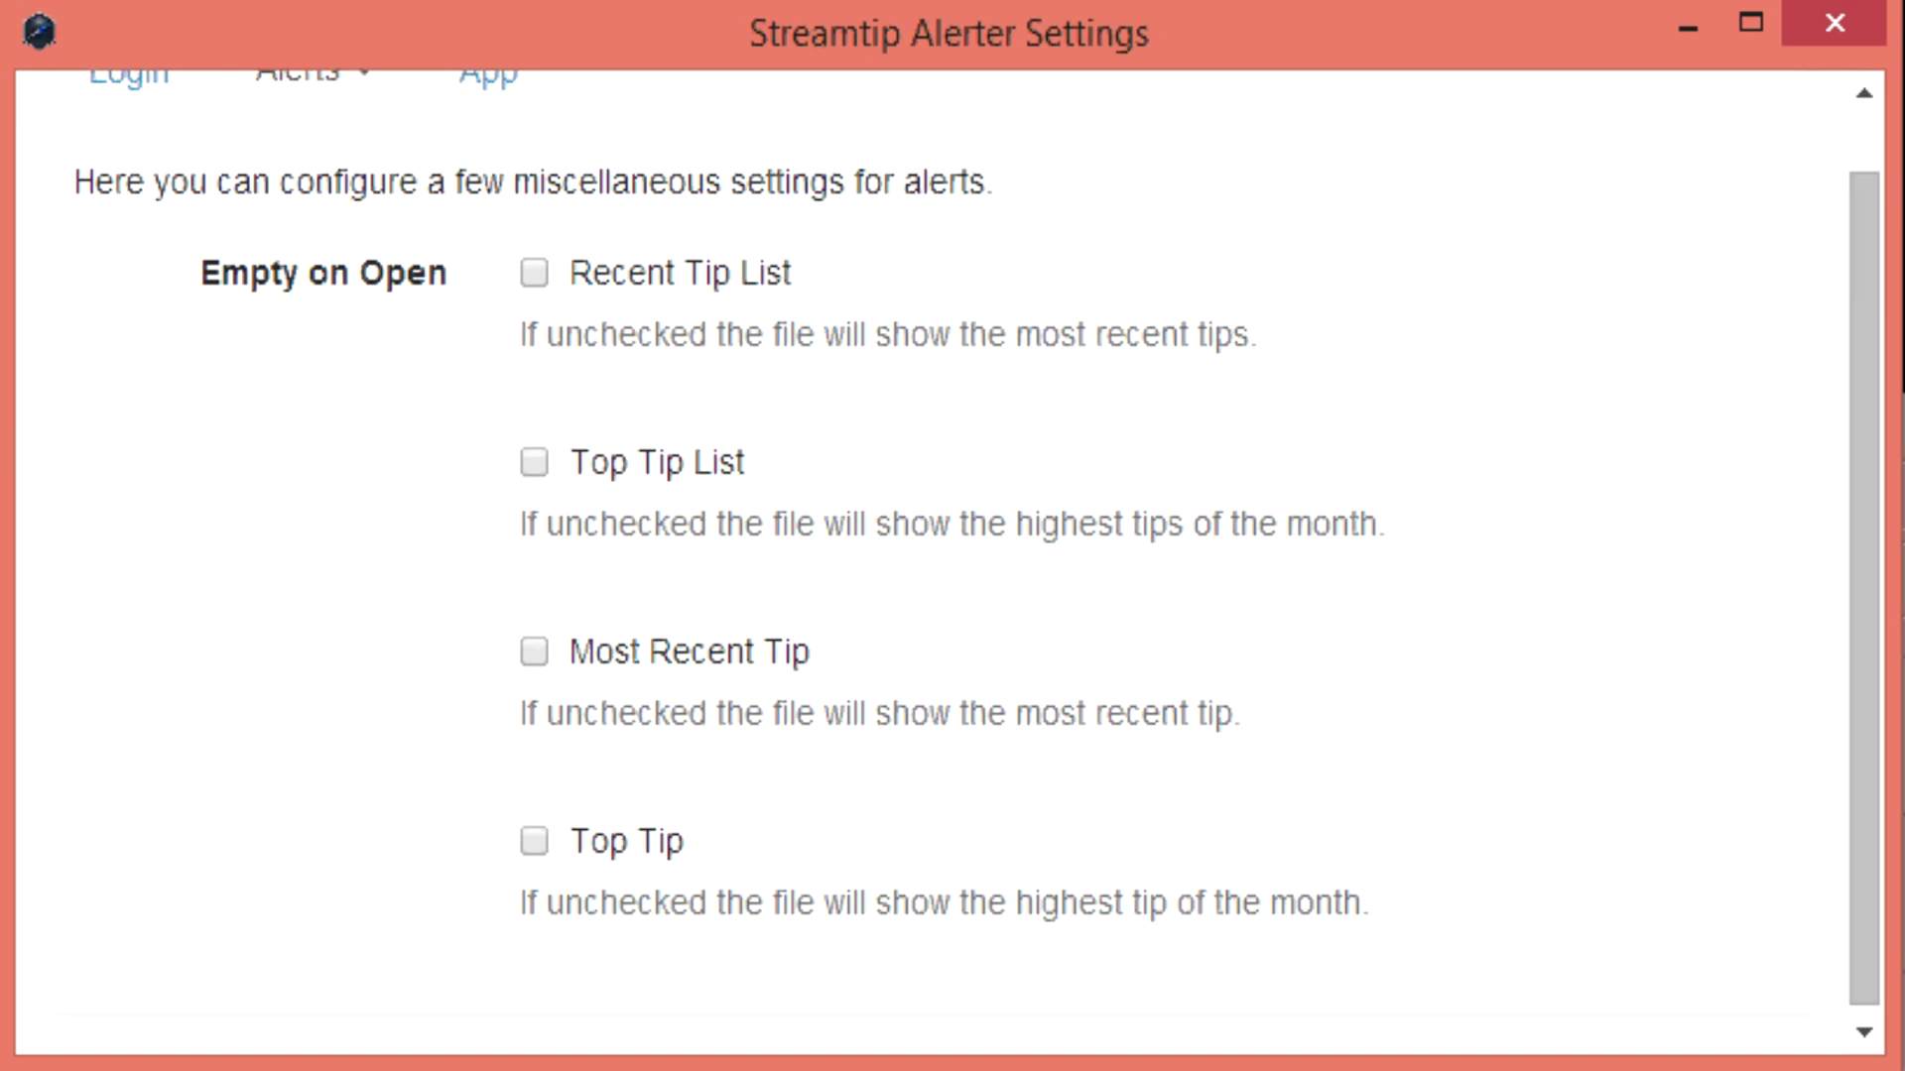
left_click_drag(1875, 361, 1854, 262)
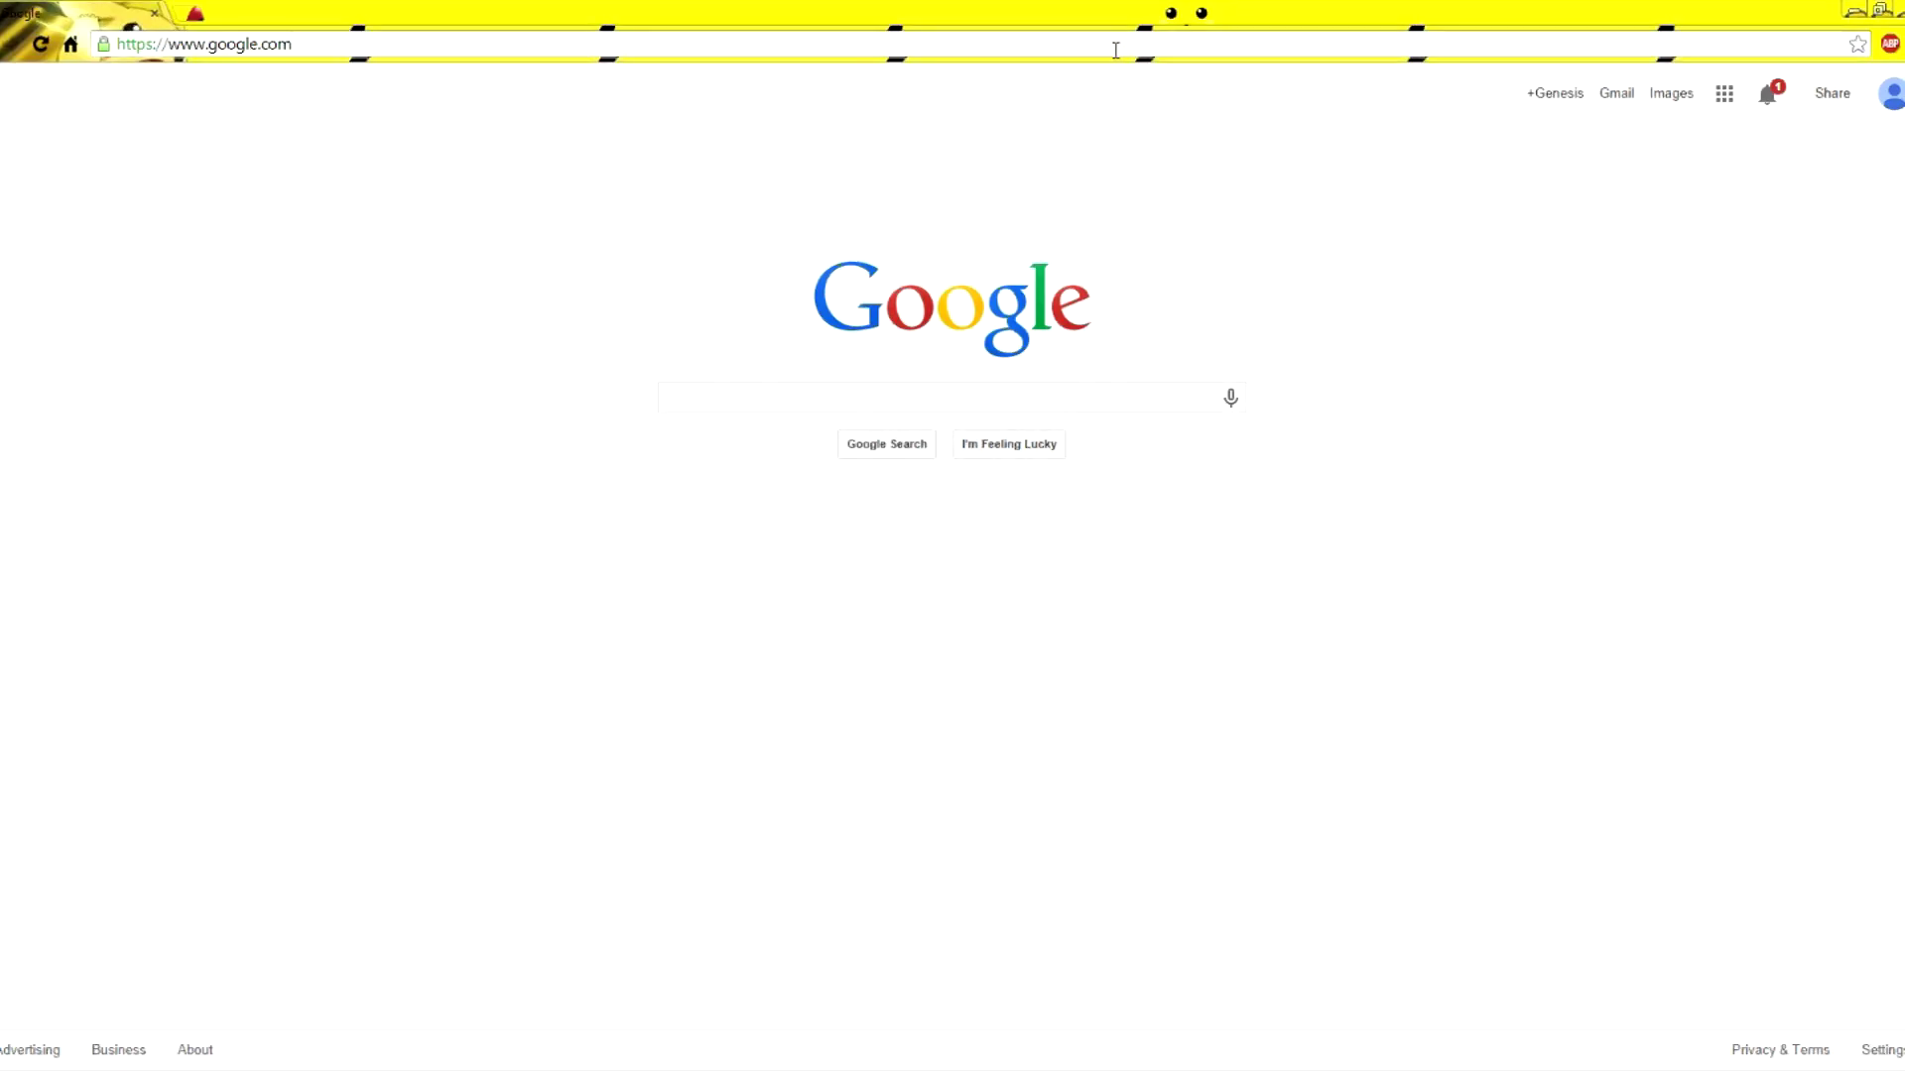
Go to nightdev.com/donationalert and start the OBS install wizard, reaching Step 2/5
left_click(1111, 47)
type("nightdev")
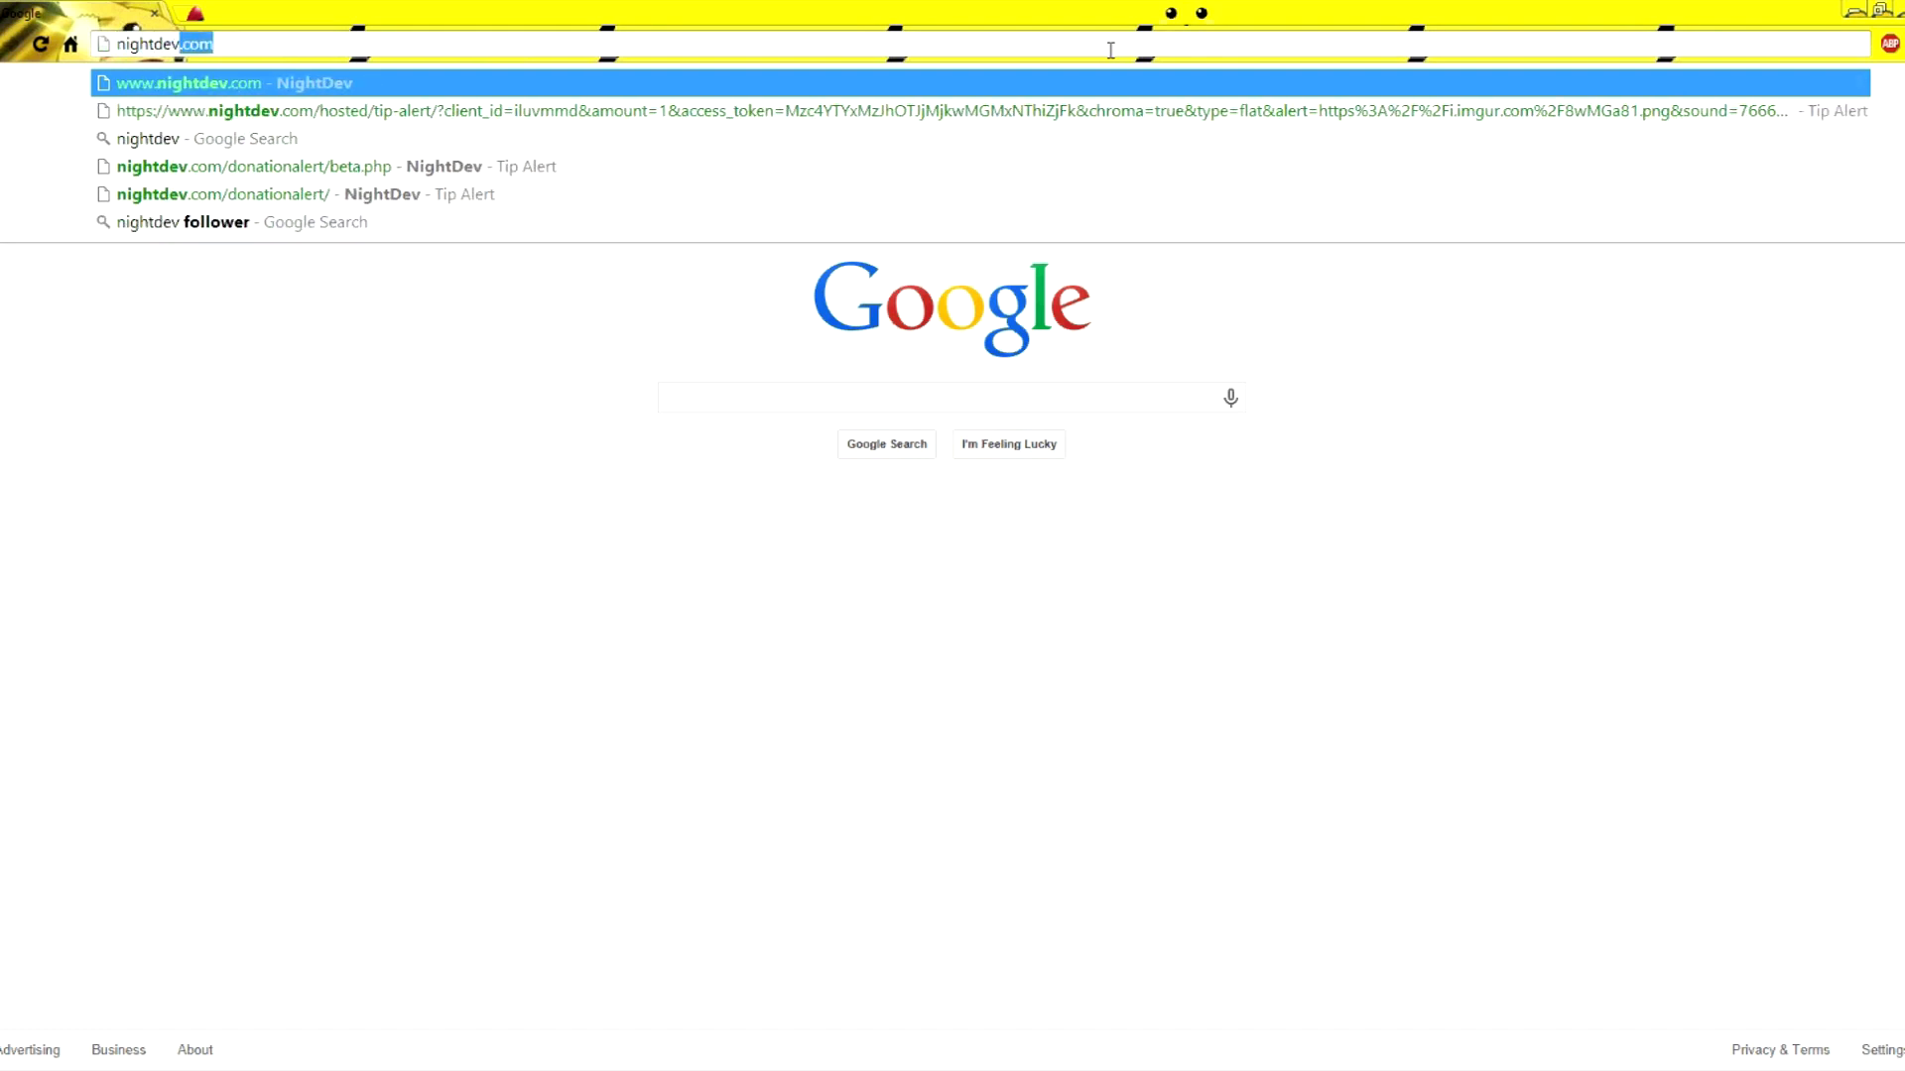
left_click(364, 203)
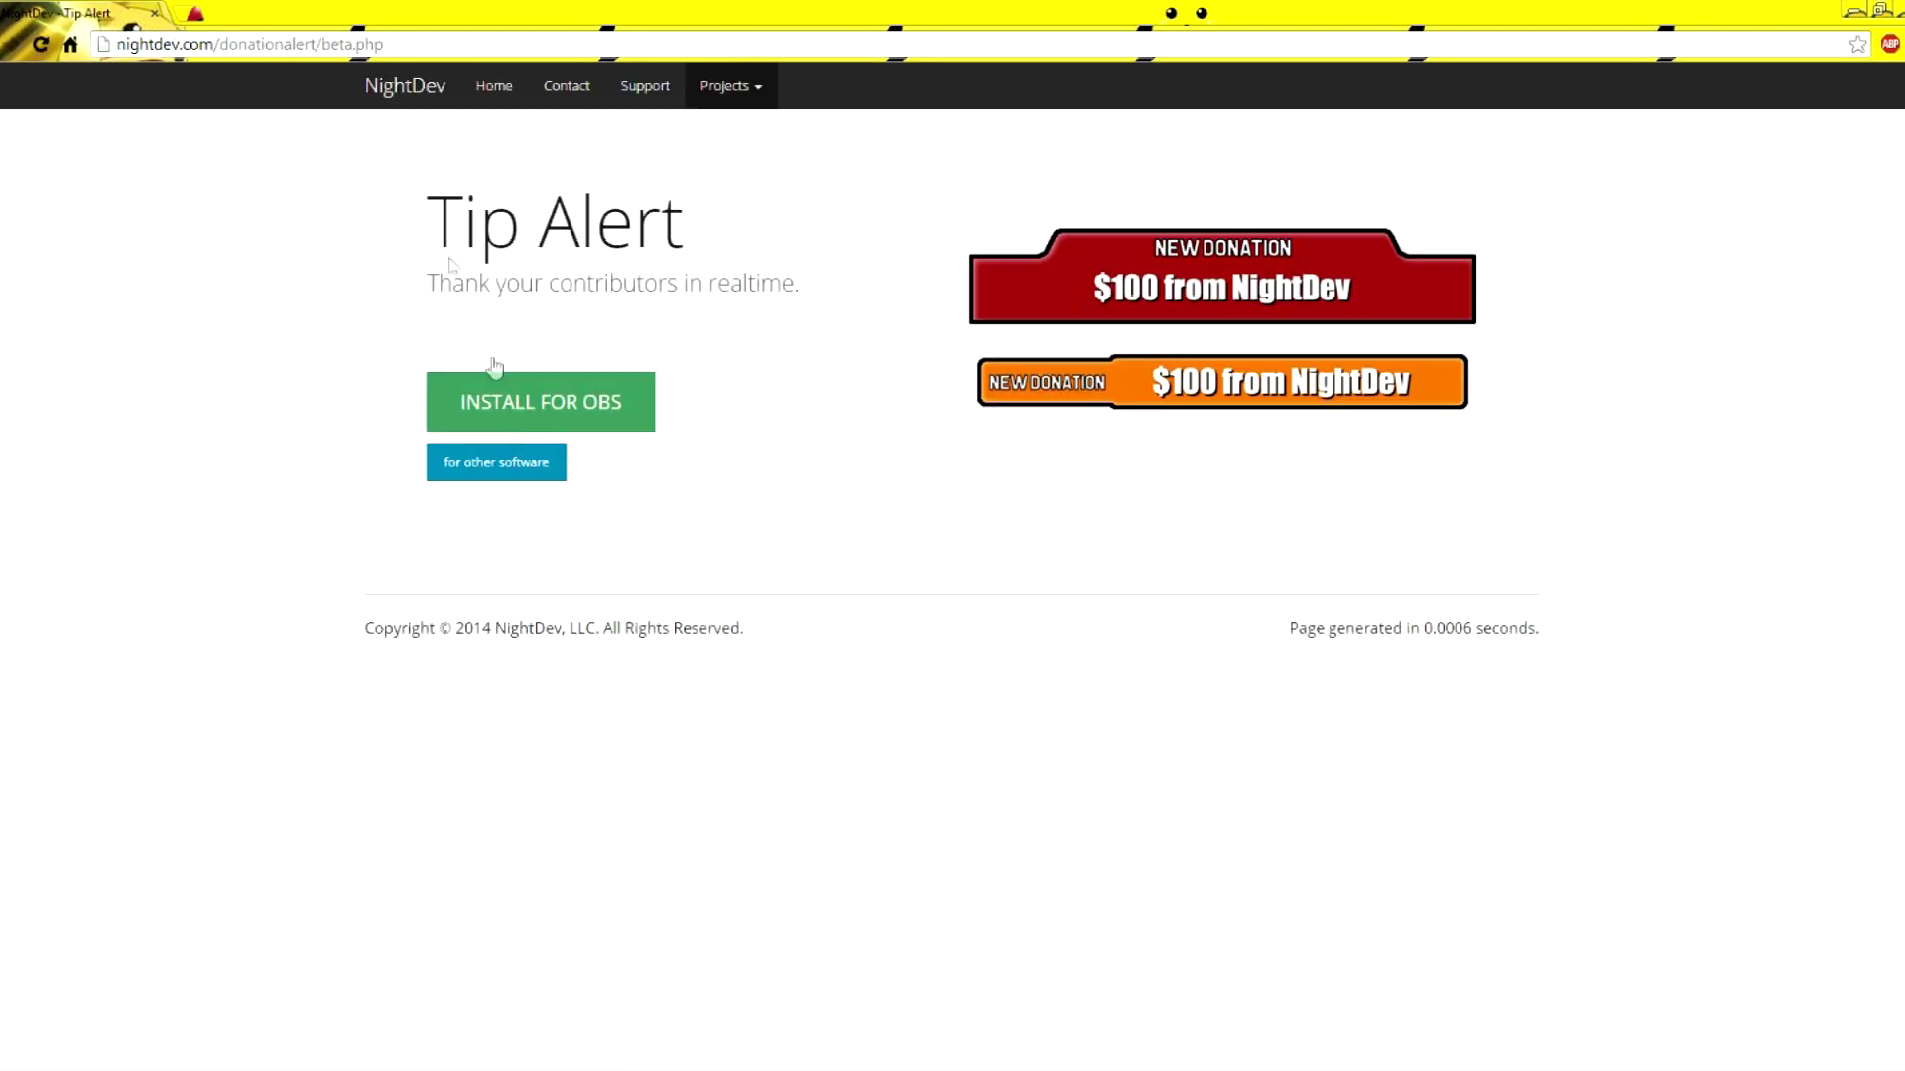
left_click(489, 400)
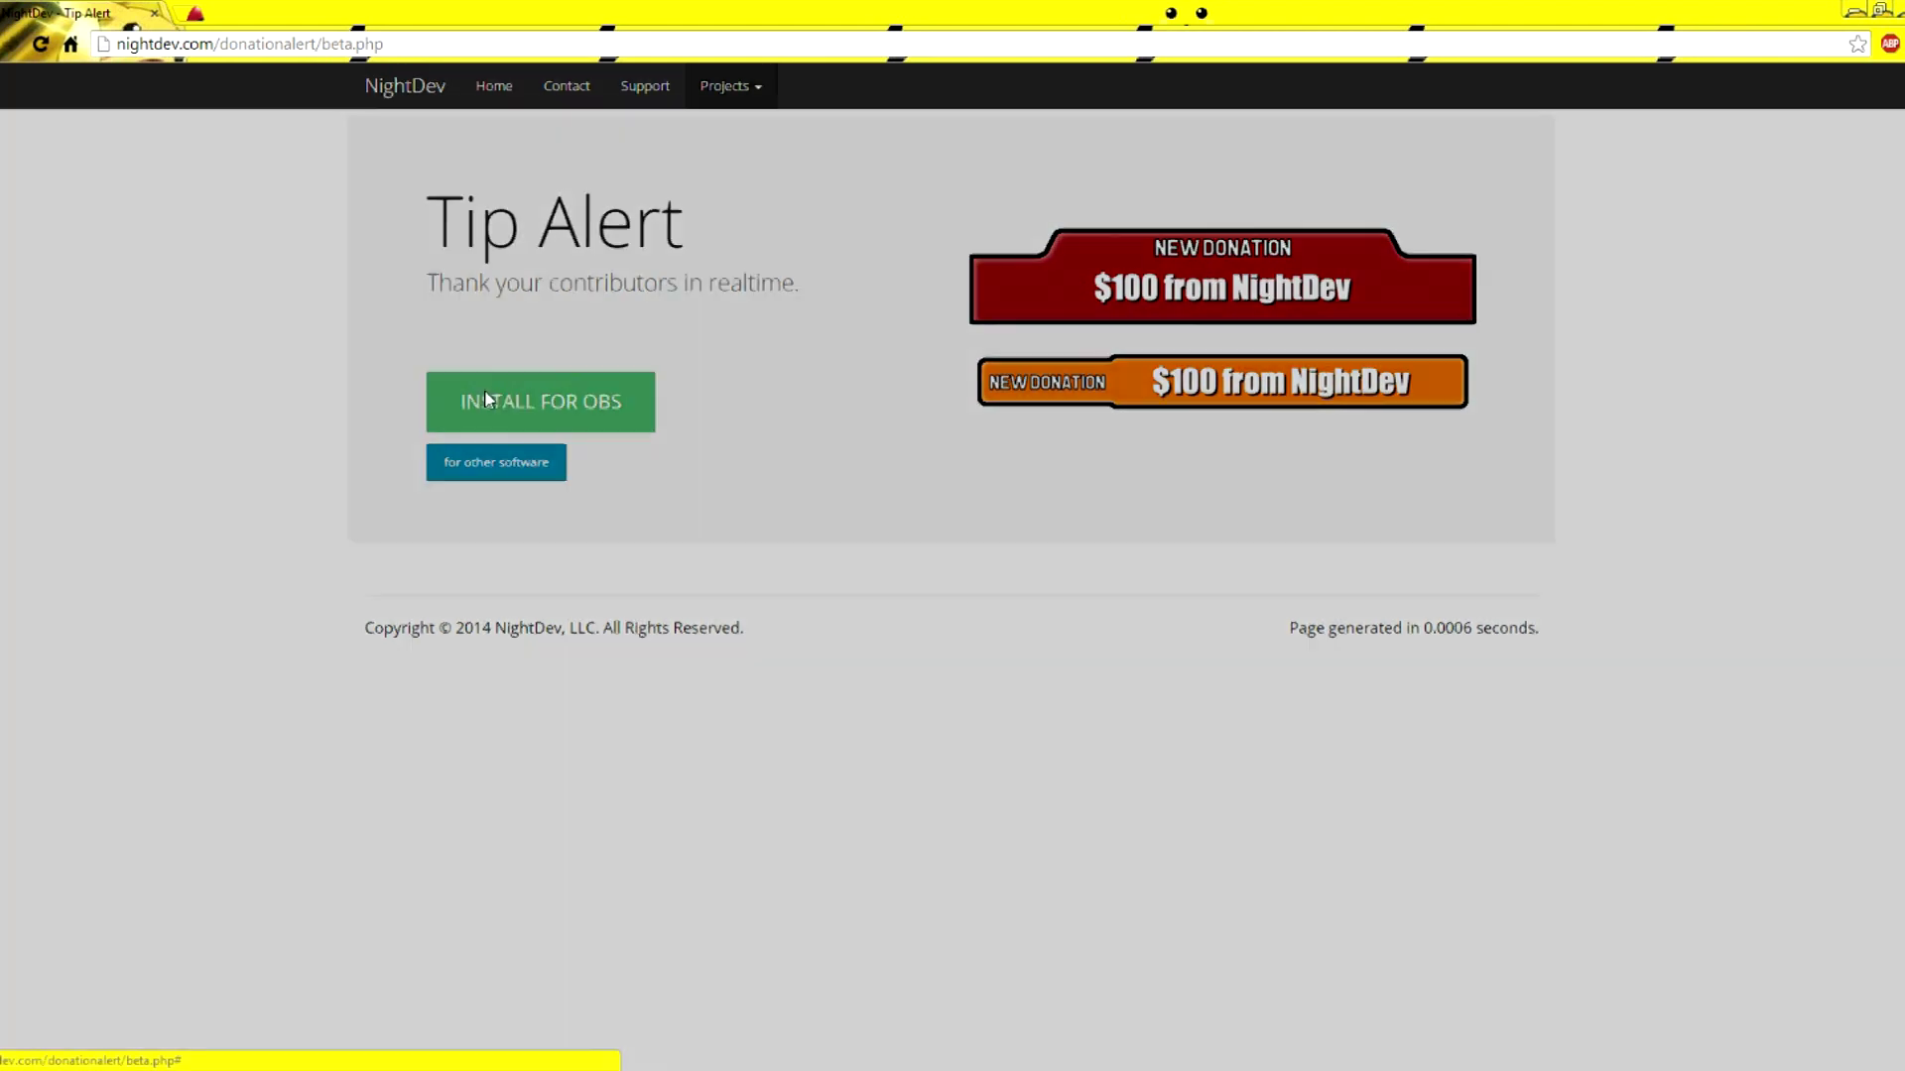
left_click(1175, 427)
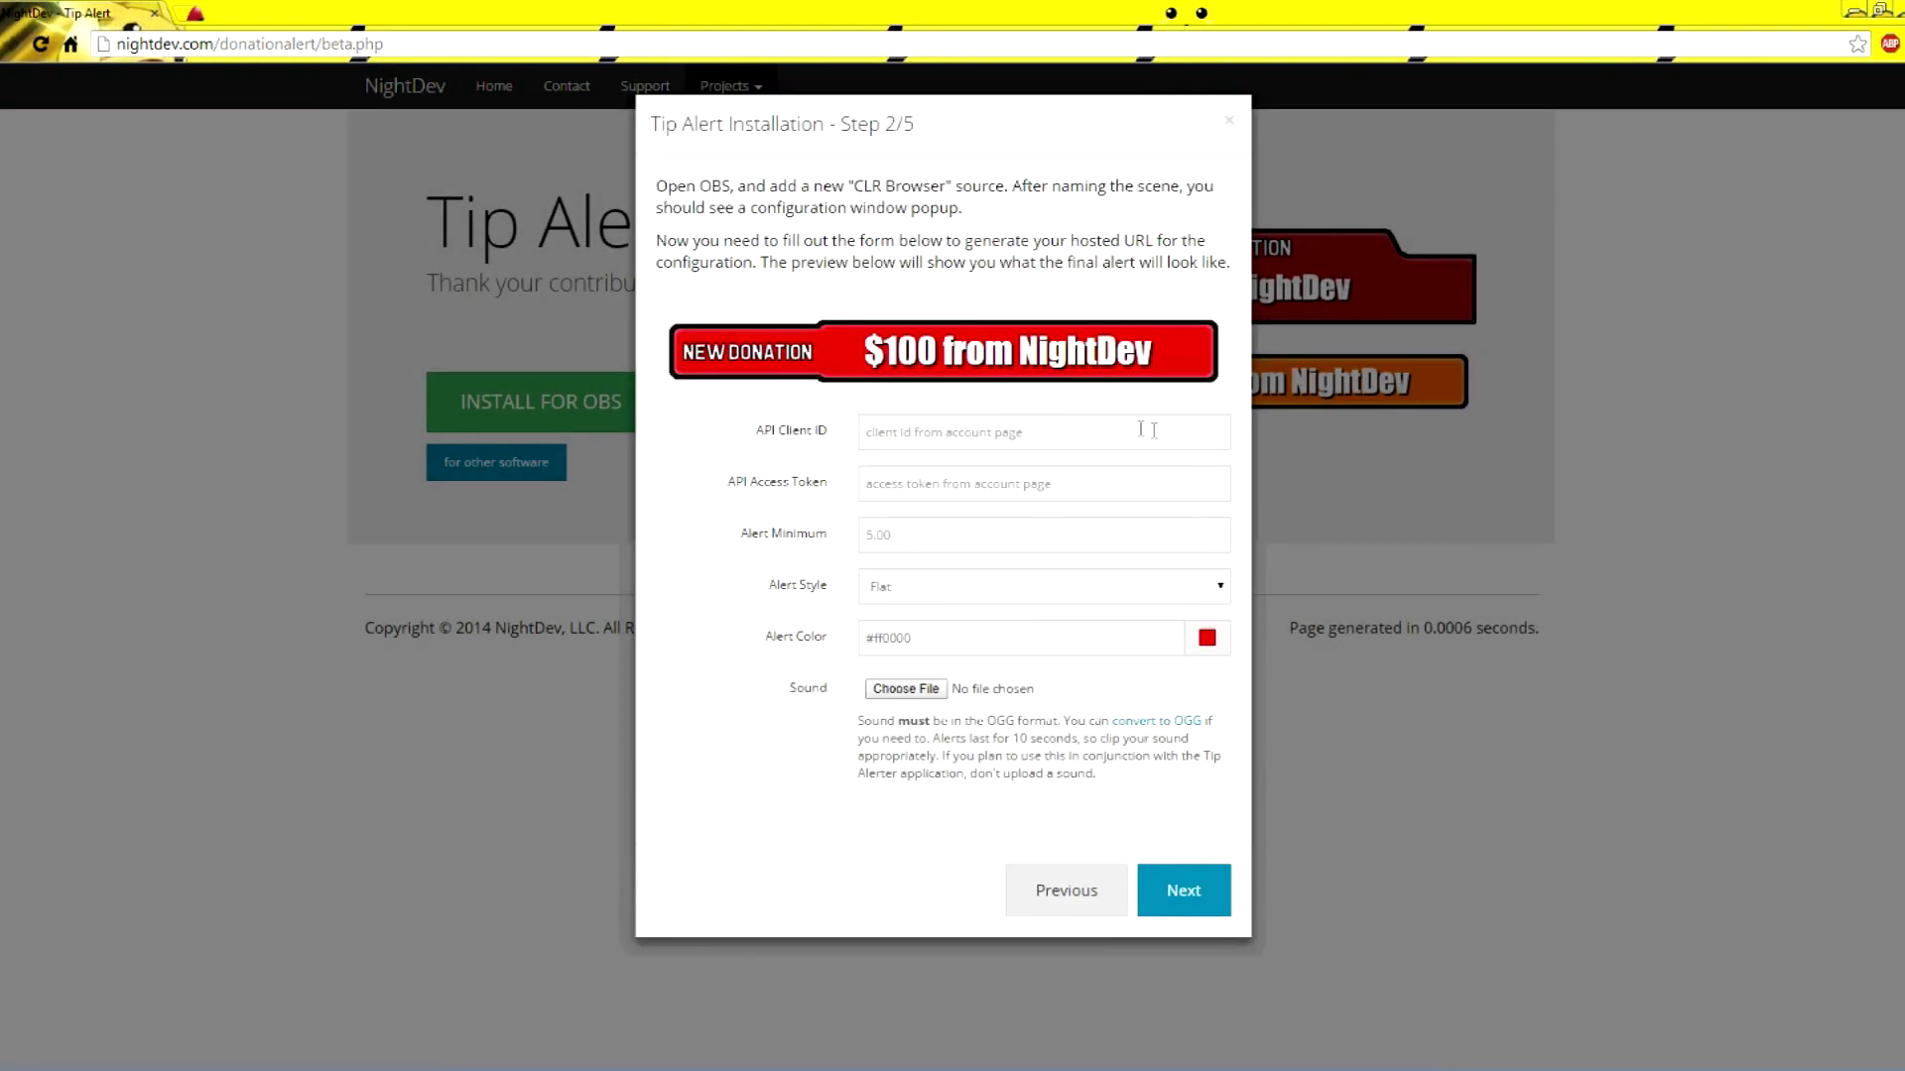
Review the API Client ID field and keep the Flat alert style
left_click_drag(758, 432, 834, 486)
left_click(838, 496)
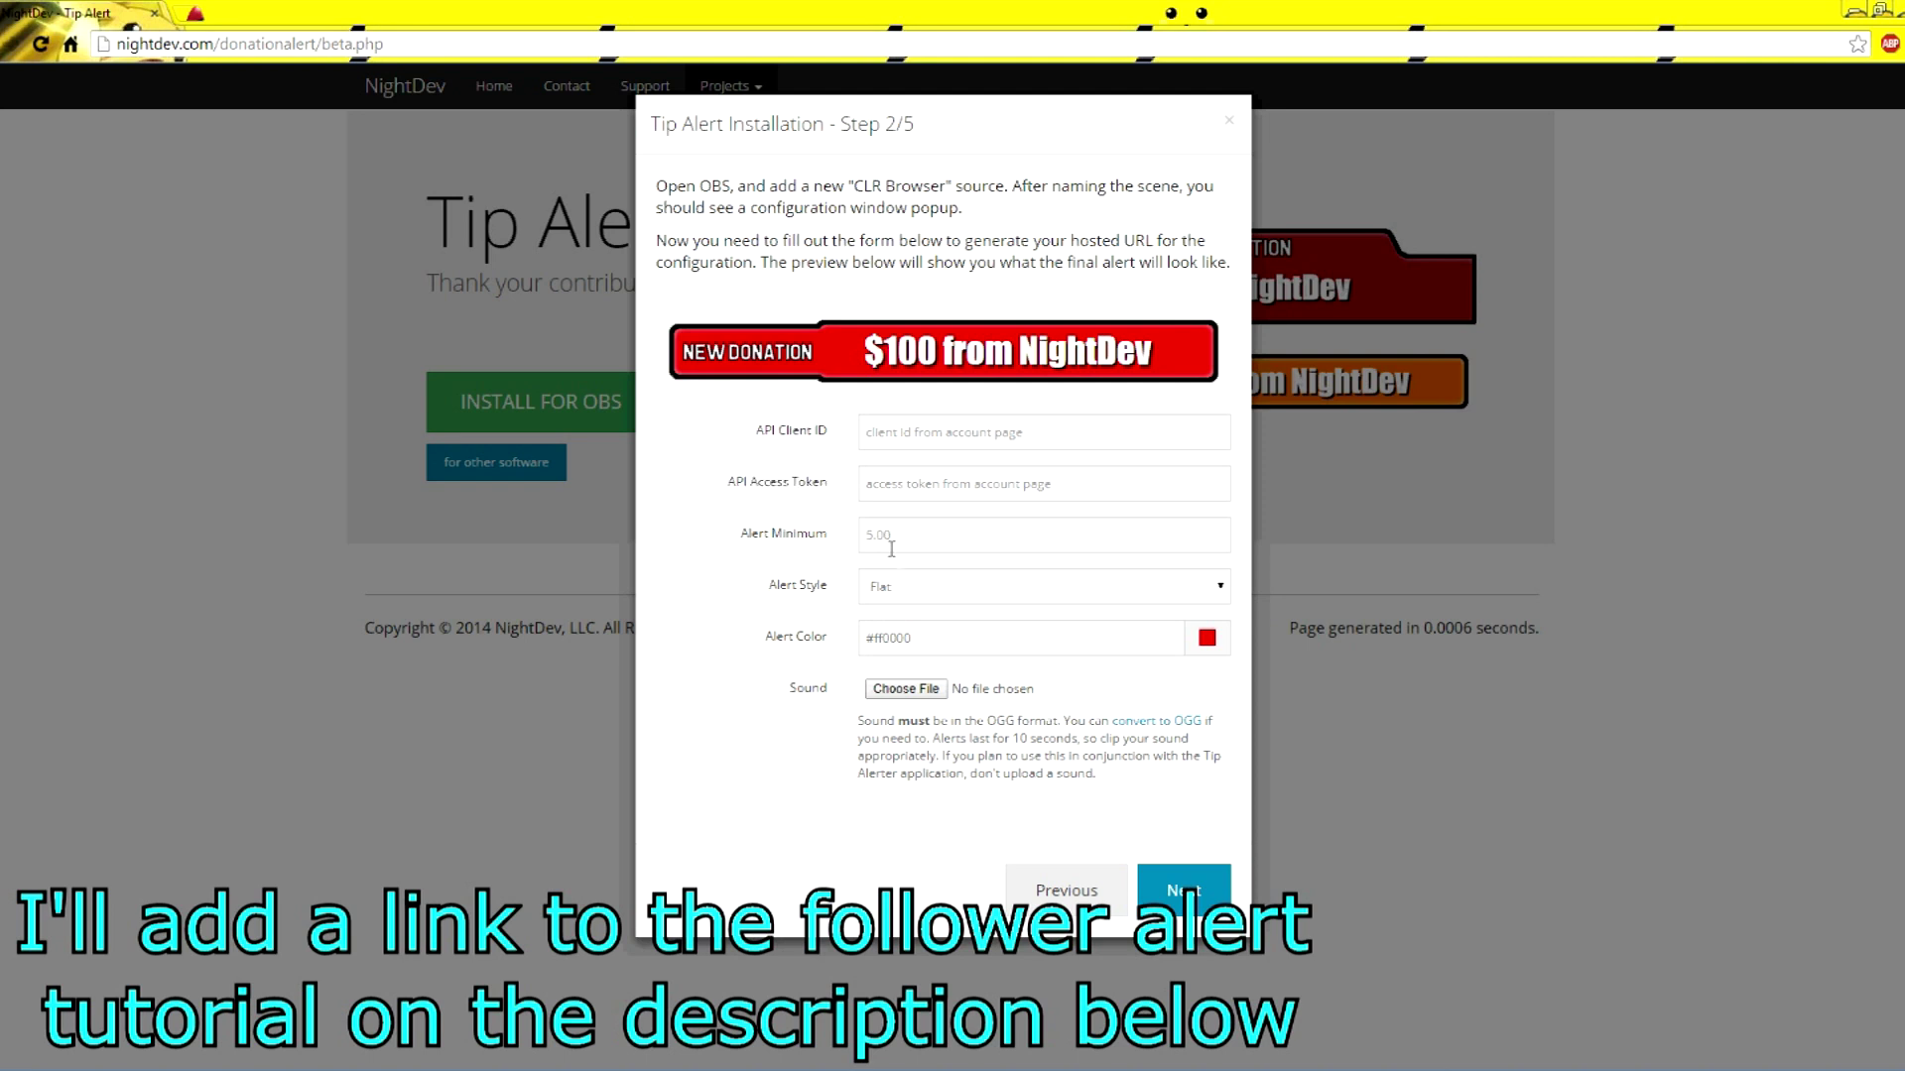
left_click(939, 586)
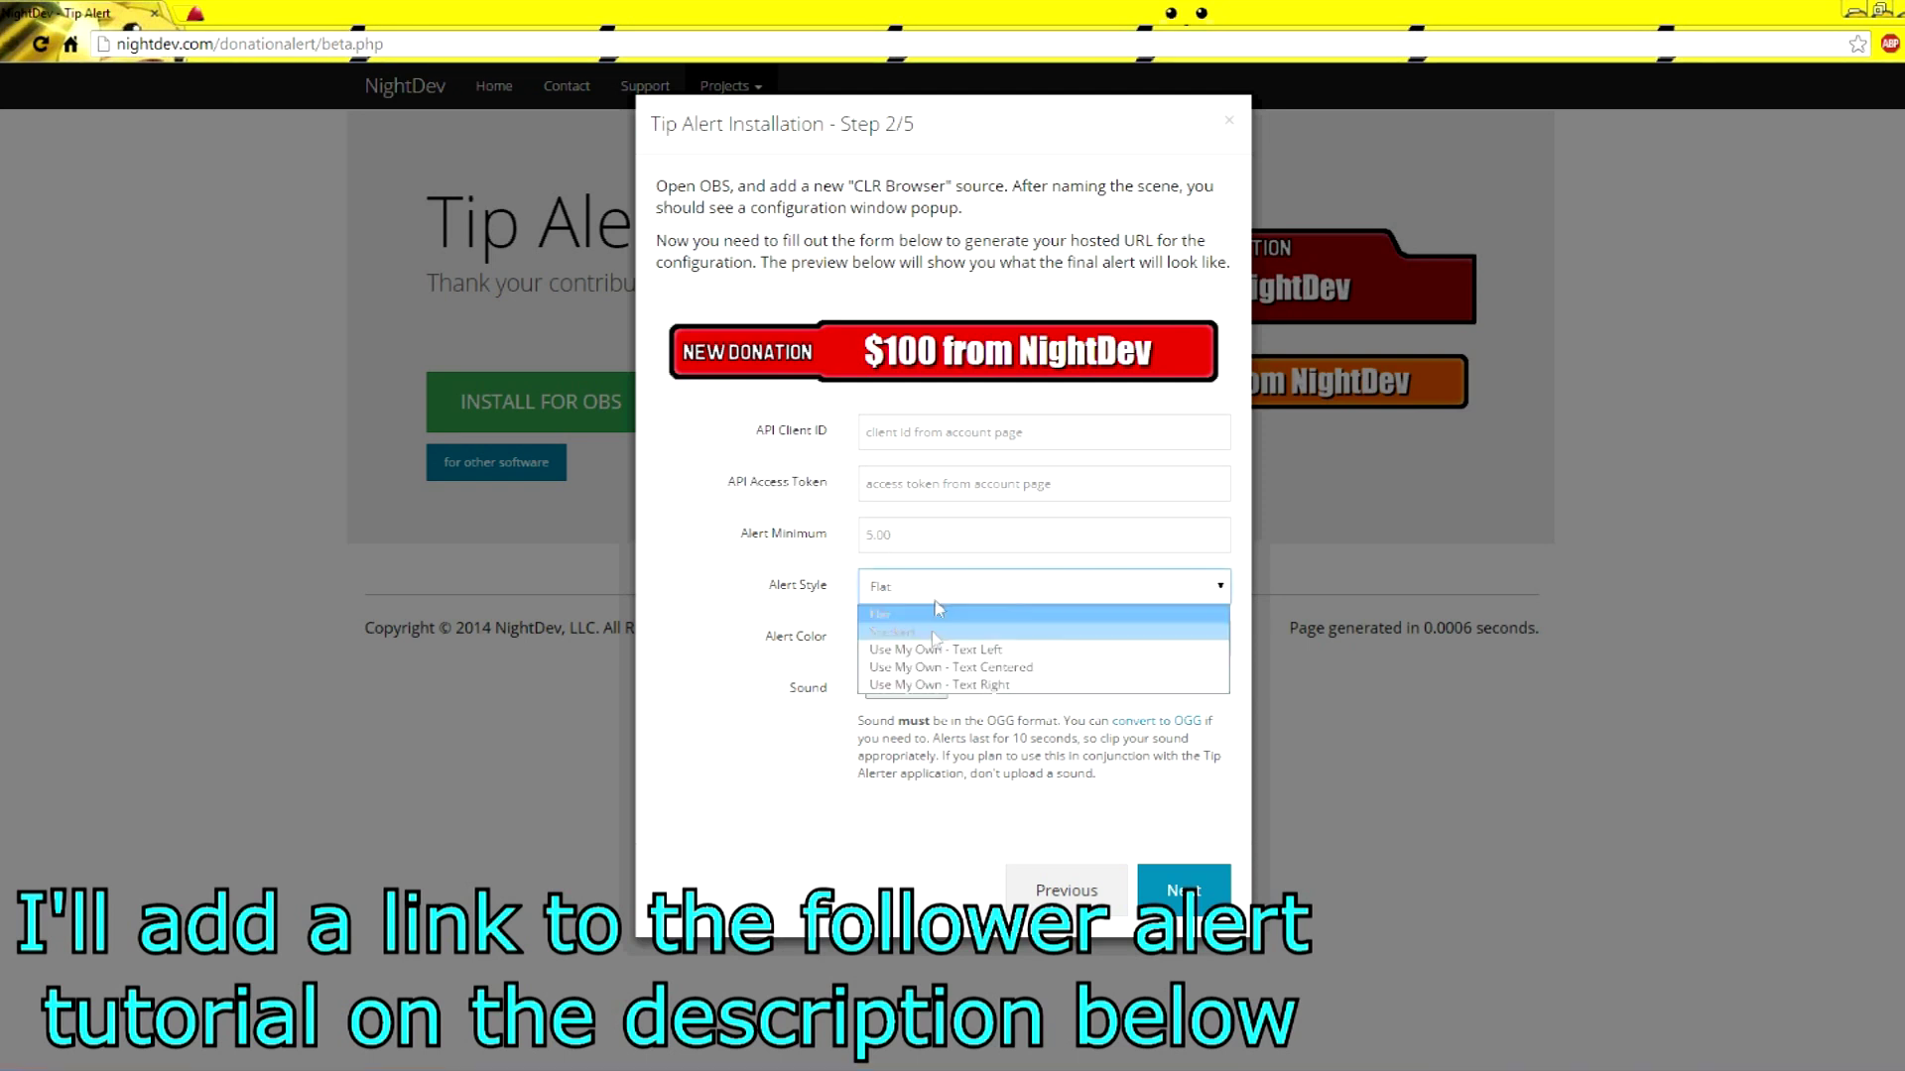
left_click(935, 635)
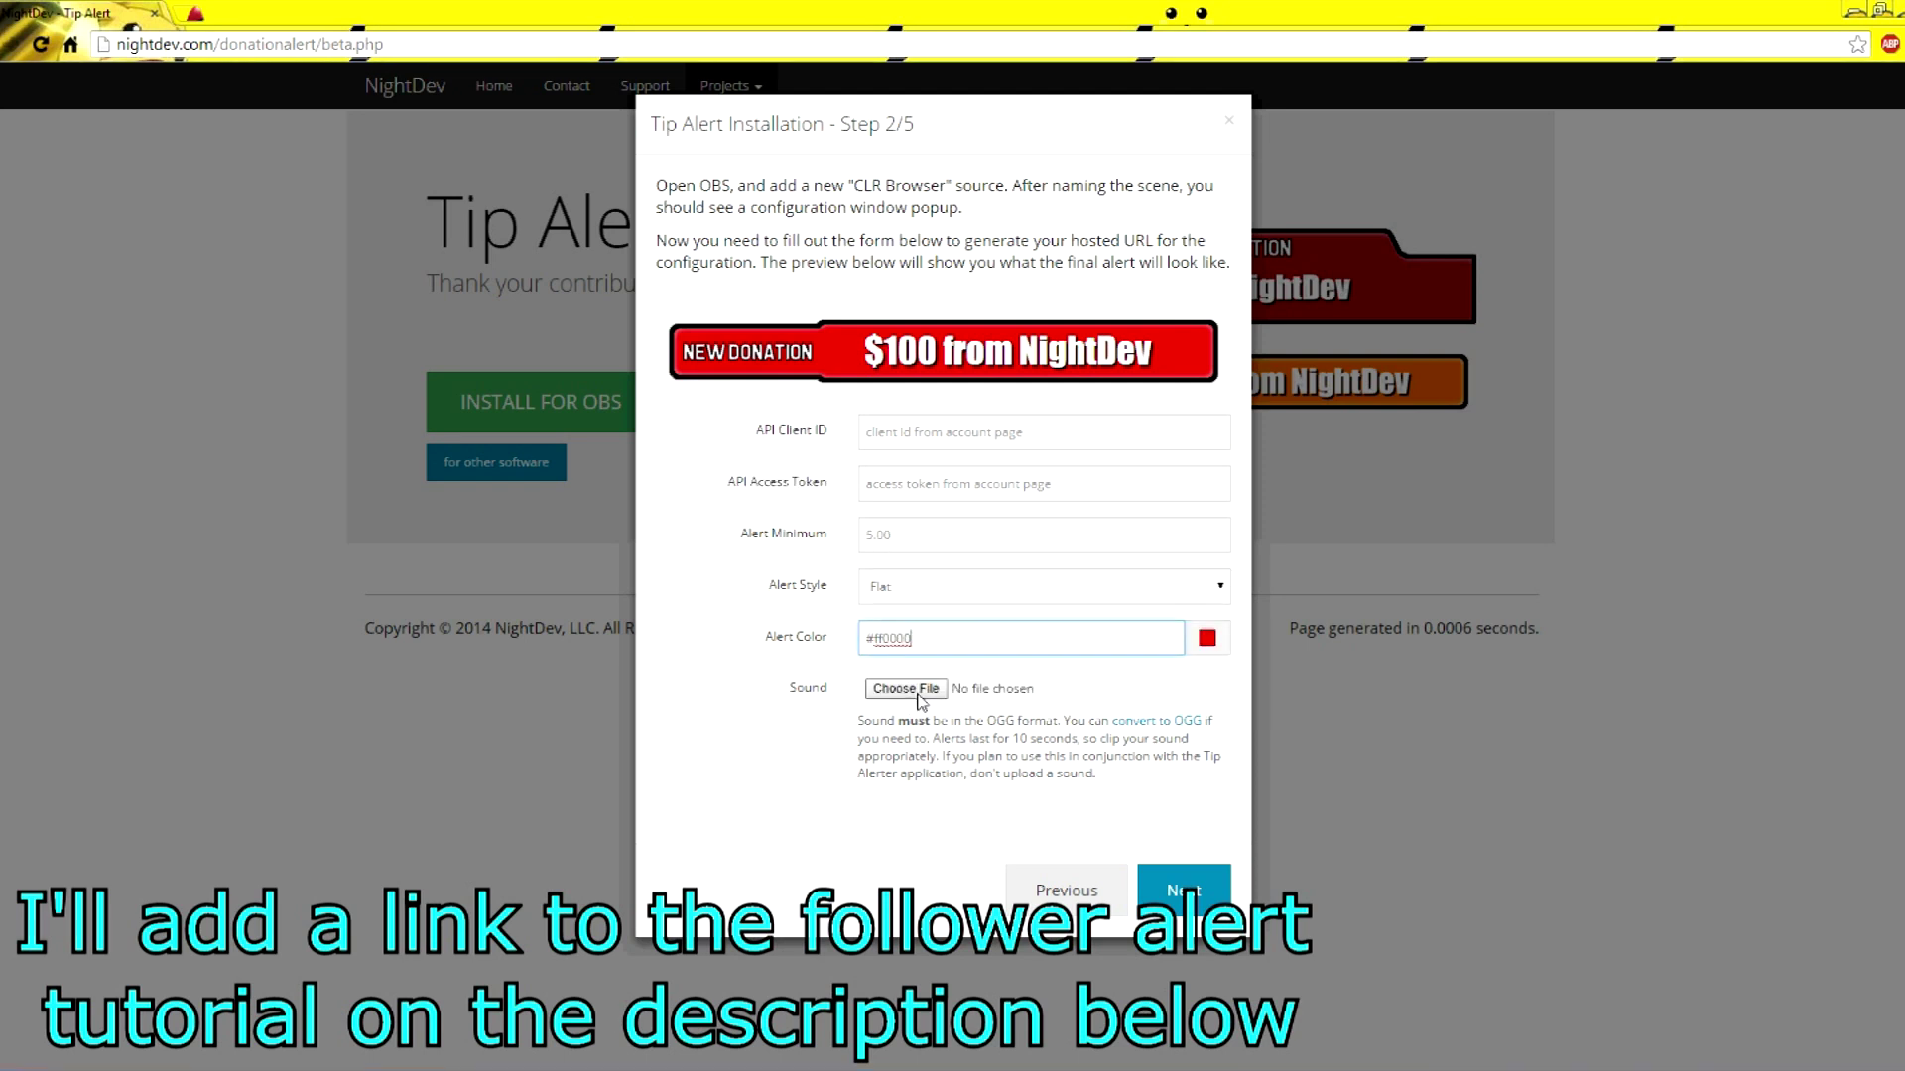
Check the OGG sound converter link, preview the hosted URL step, then return to Step 2/5
left_click_drag(859, 723, 1189, 793)
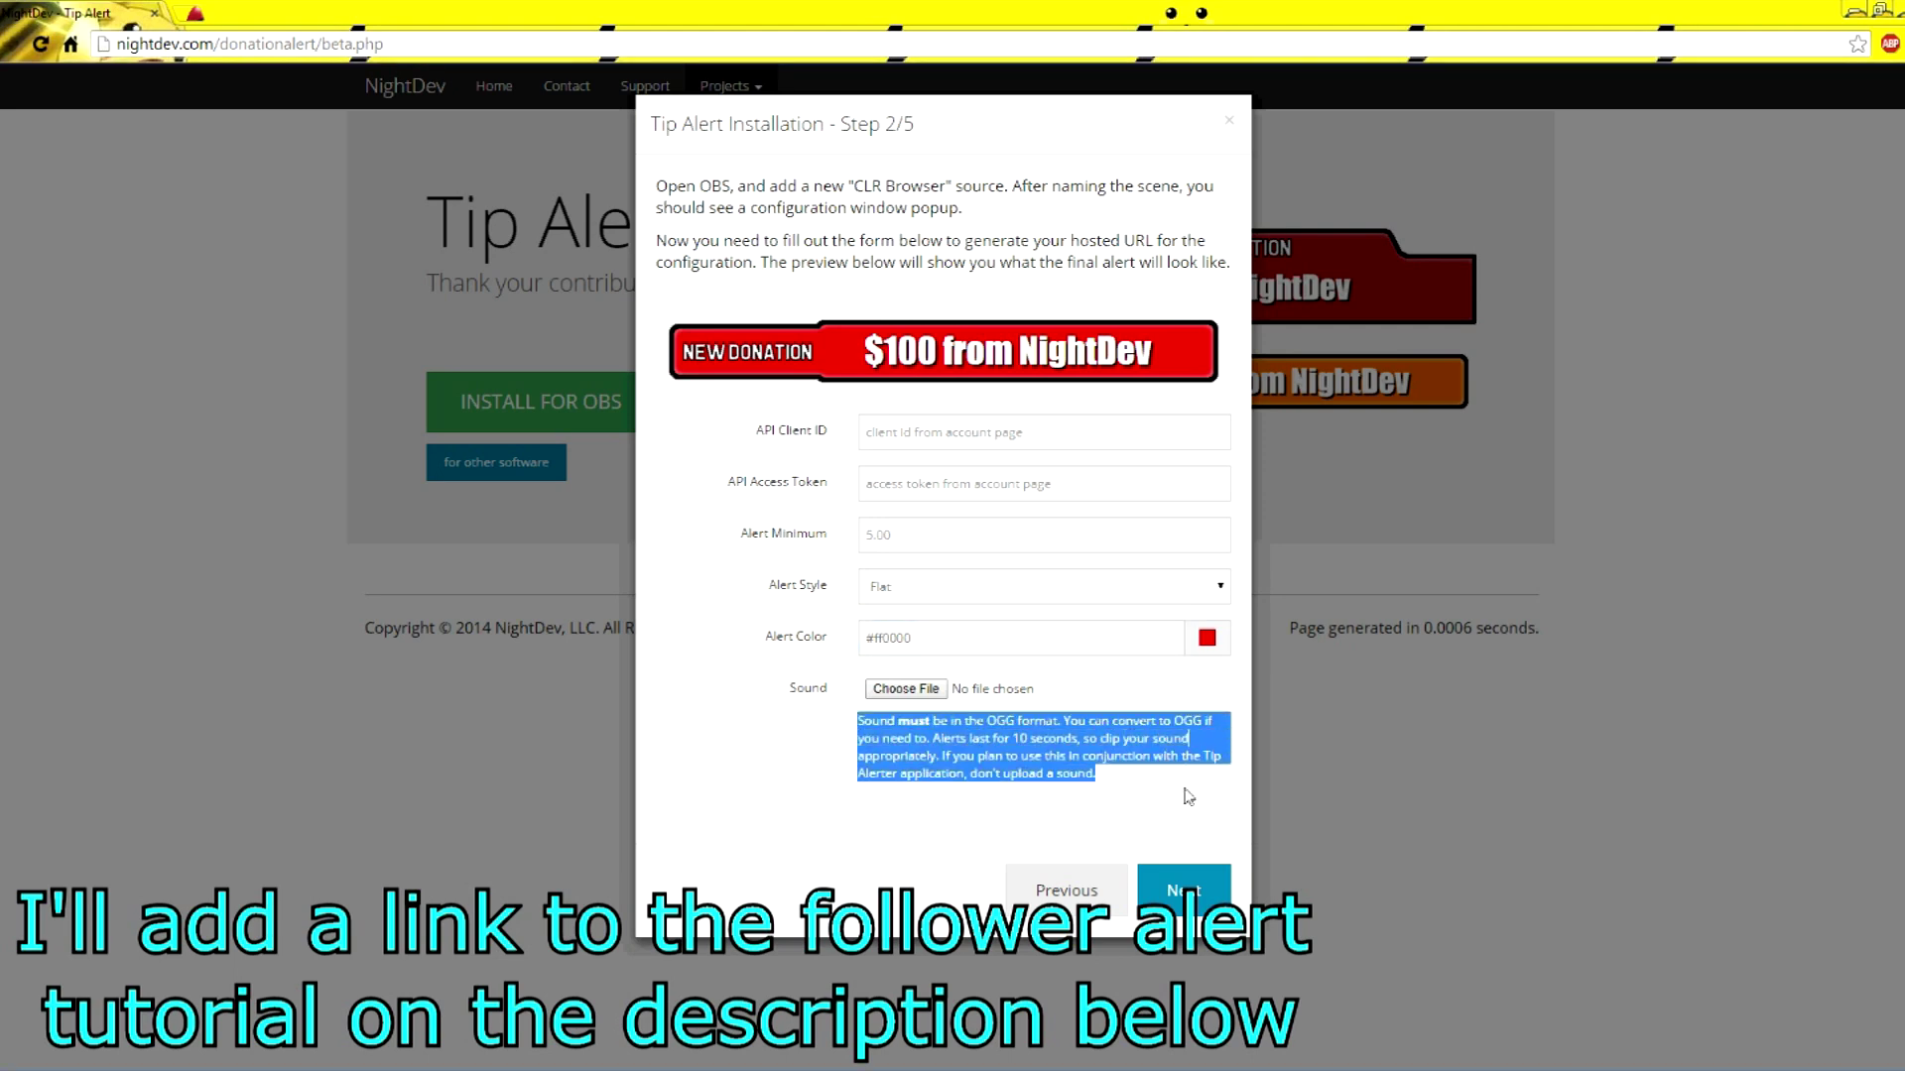
left_click(1156, 723)
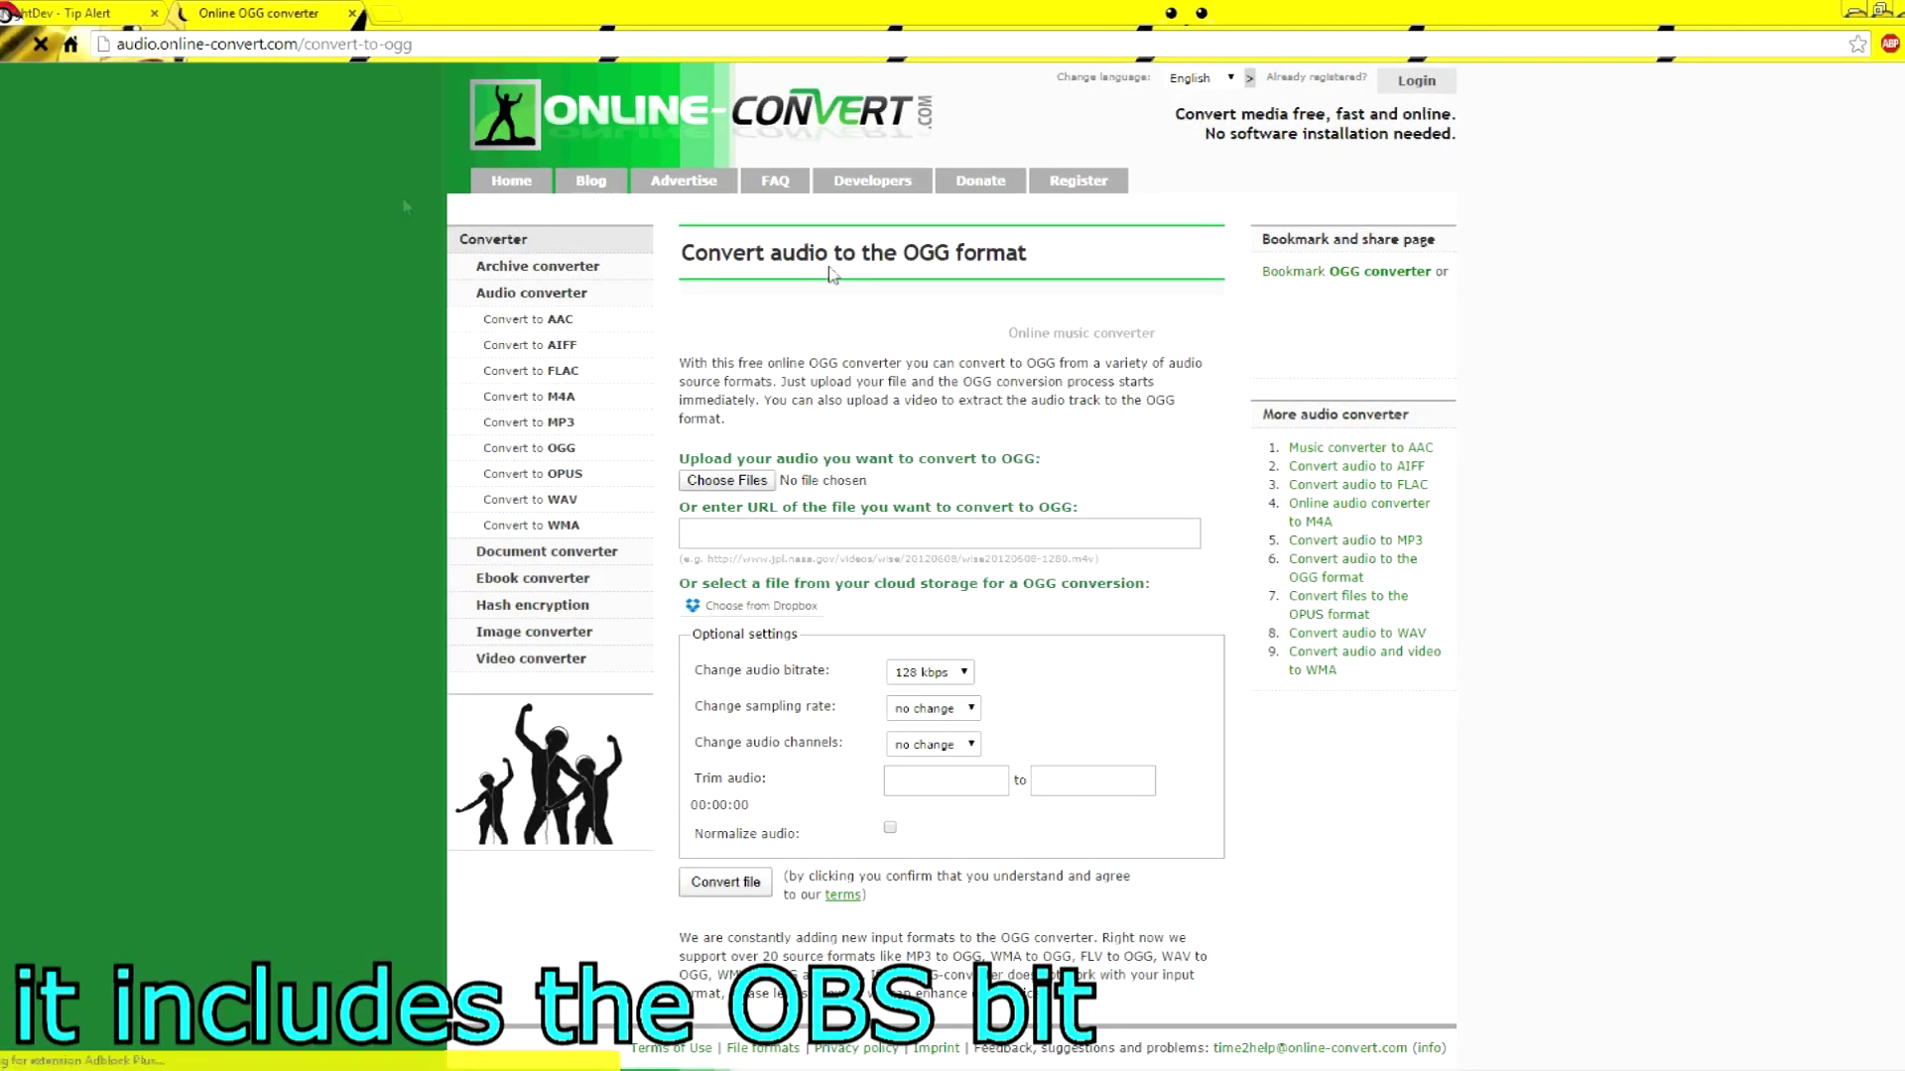
left_click(354, 14)
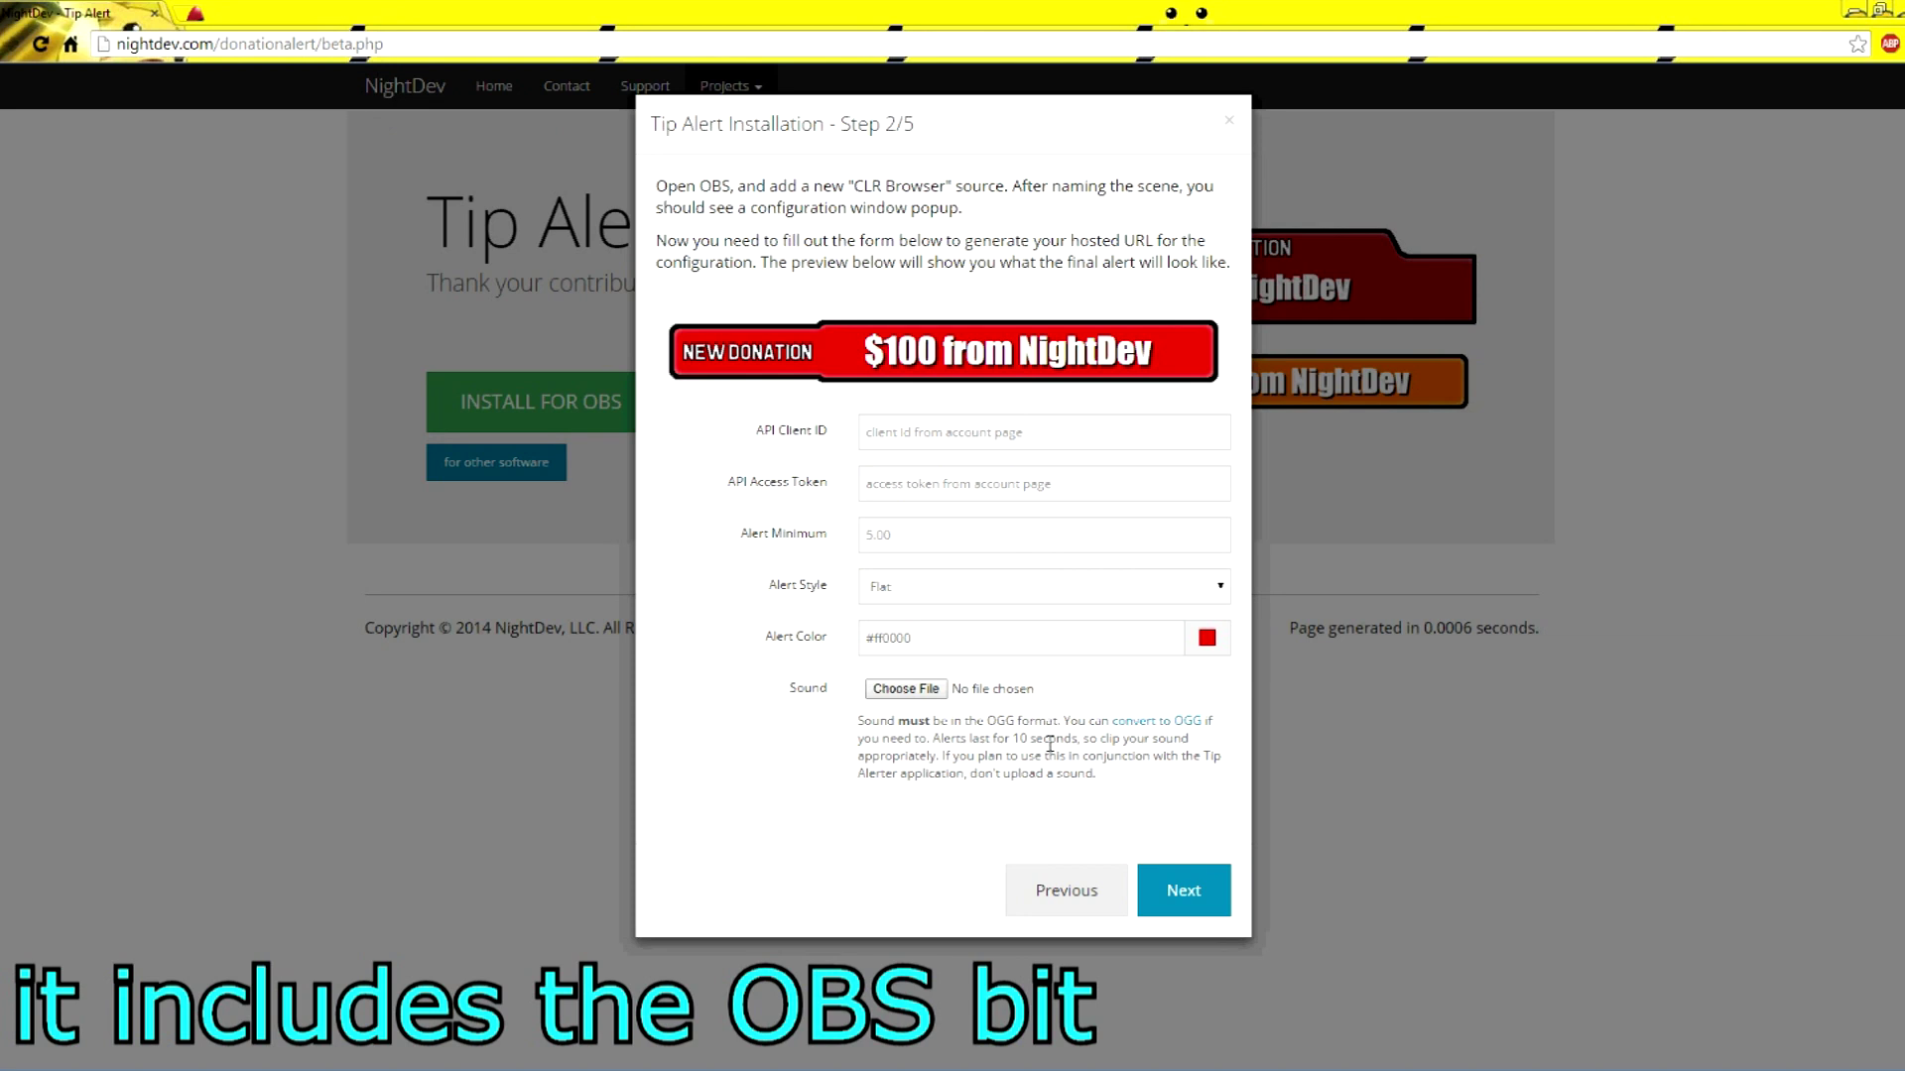
left_click(1187, 886)
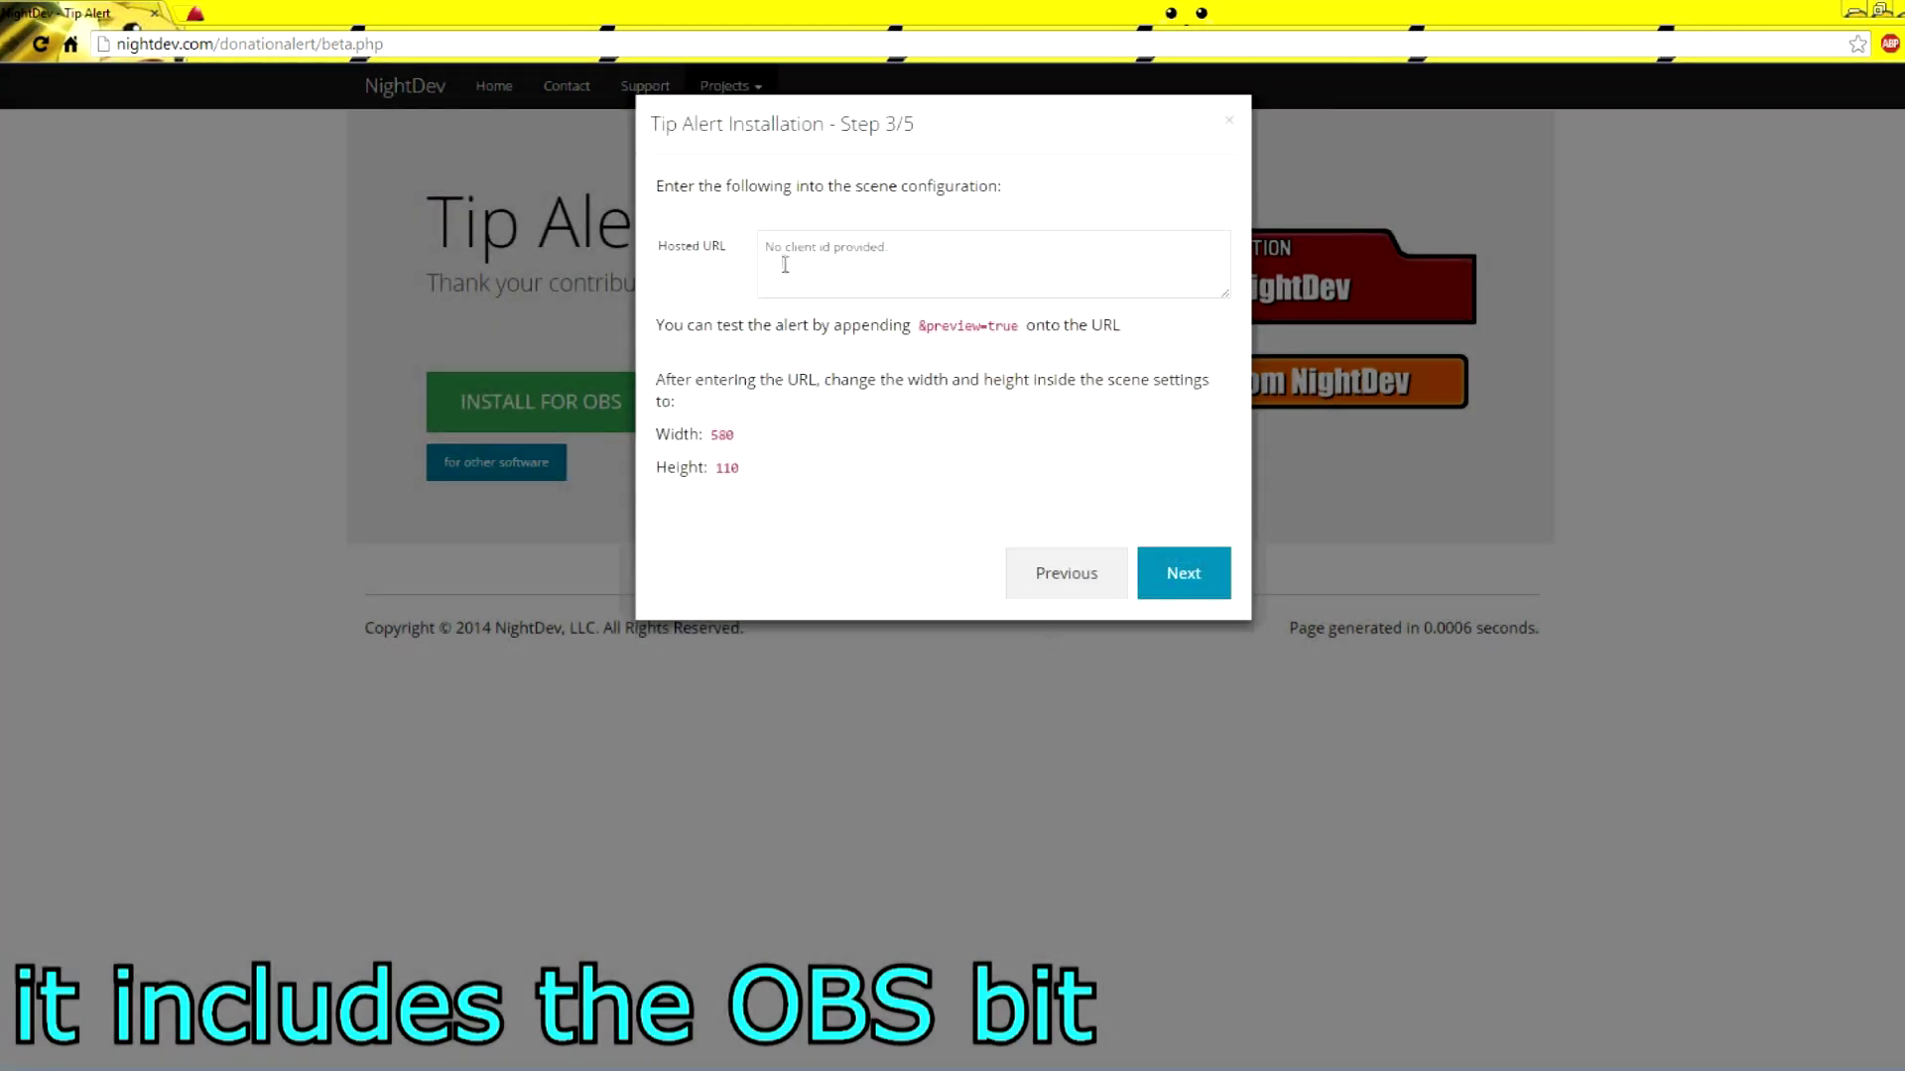
left_click(1046, 580)
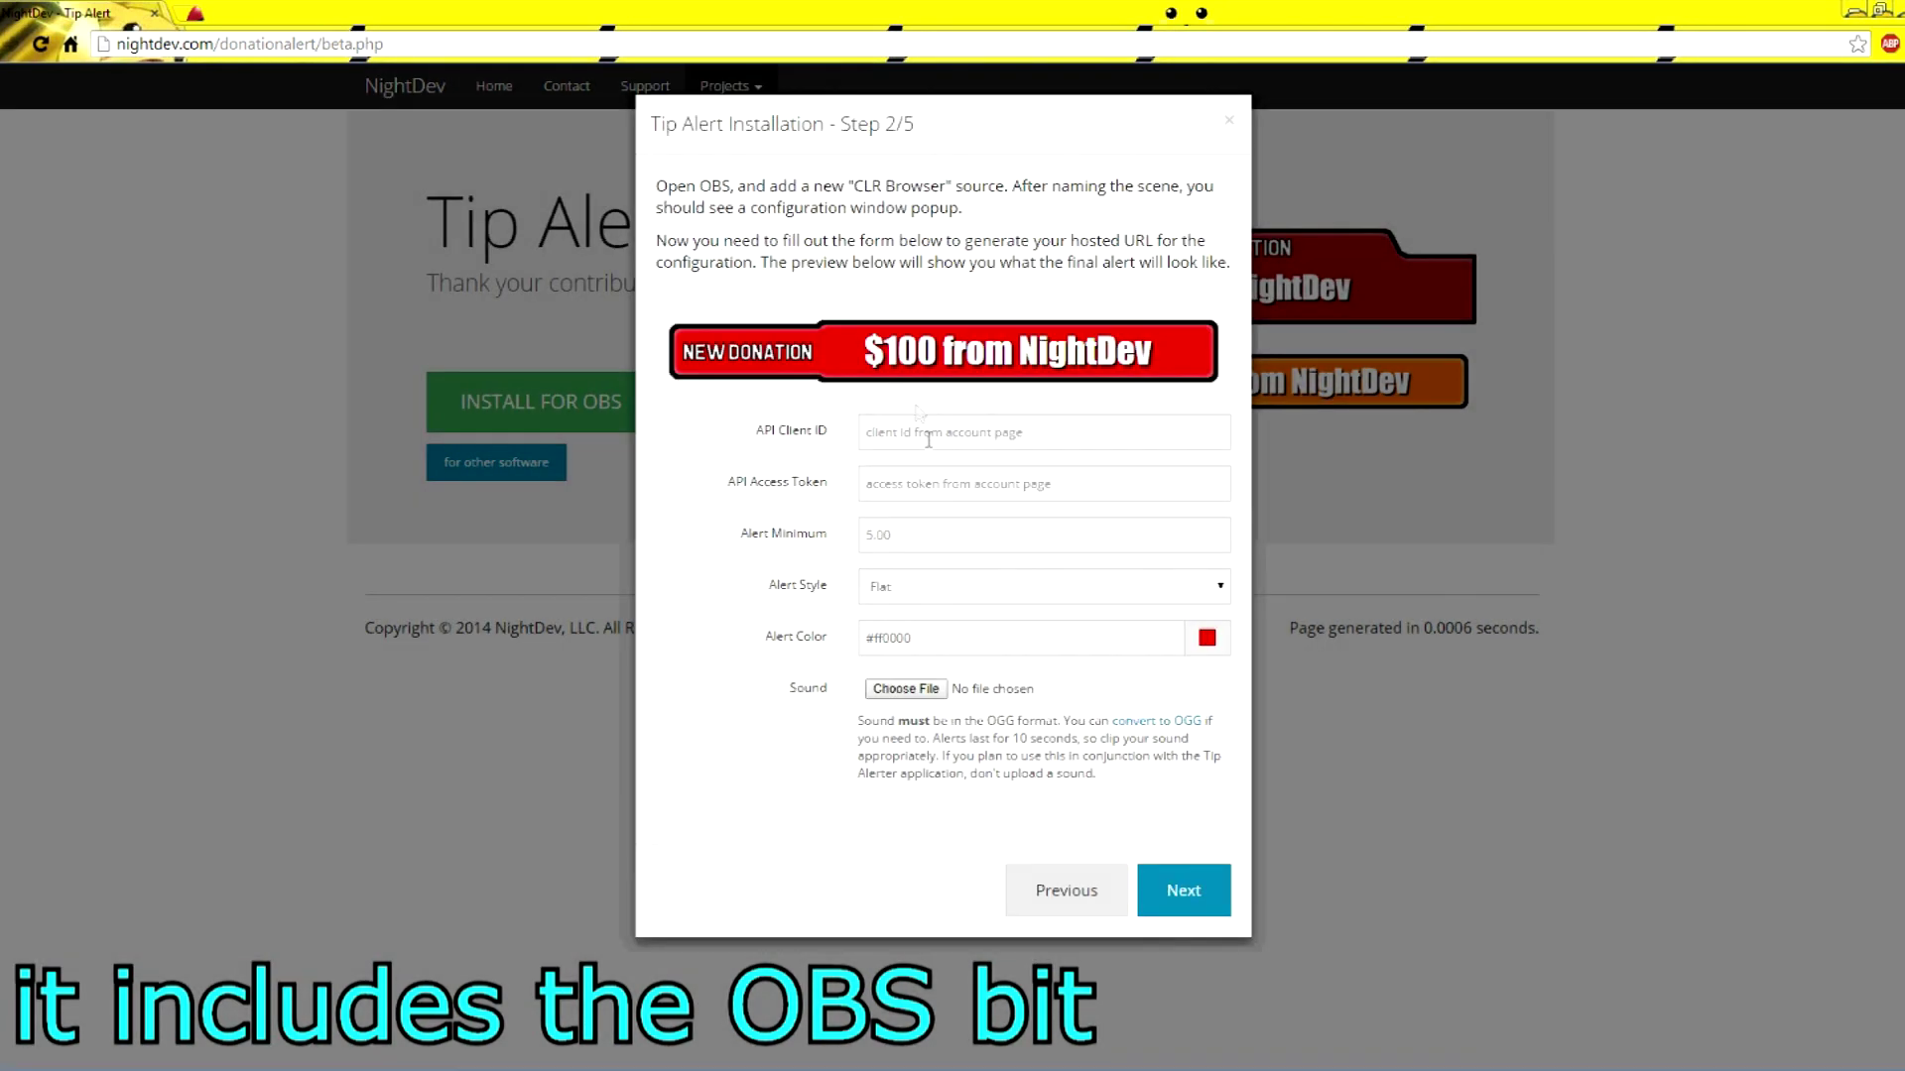